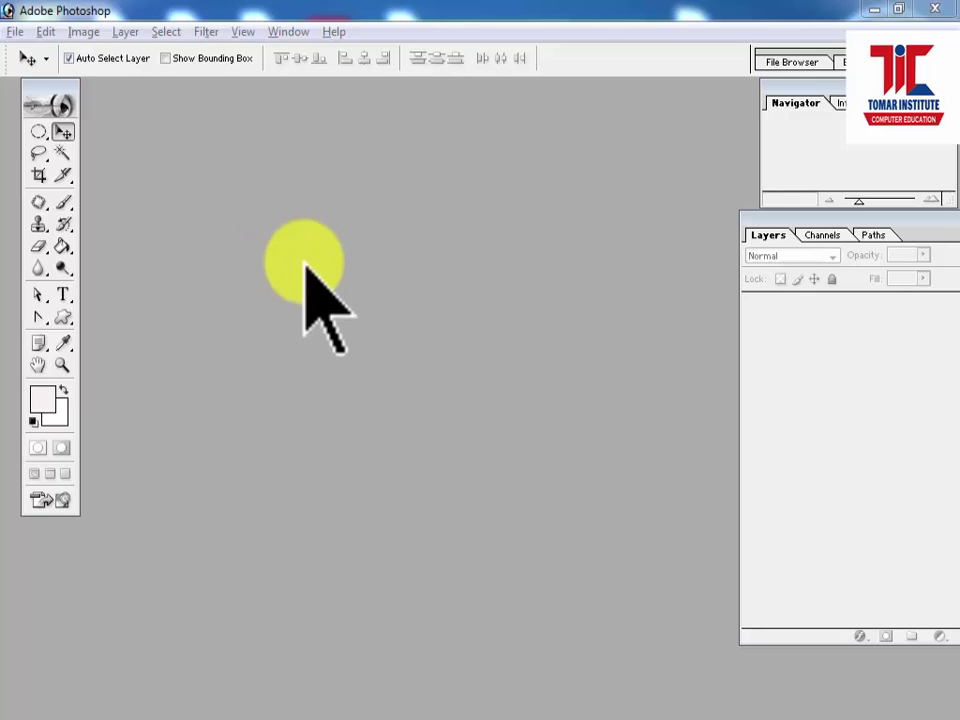
Create an 800 x 600 px transparent-background document, Untitled-1, and enlarge and reposition its window.
{"action": "left_click", "coordinate": [15, 31]}
{"action": "left_click", "coordinate": [15, 31]}
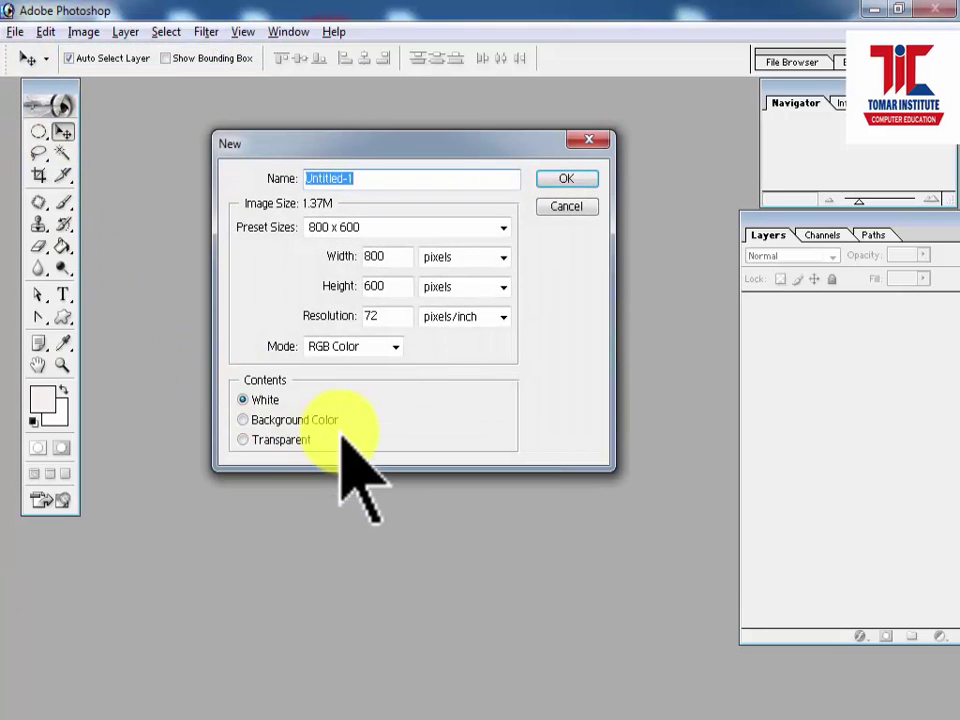
{"action": "left_click", "coordinate": [243, 440]}
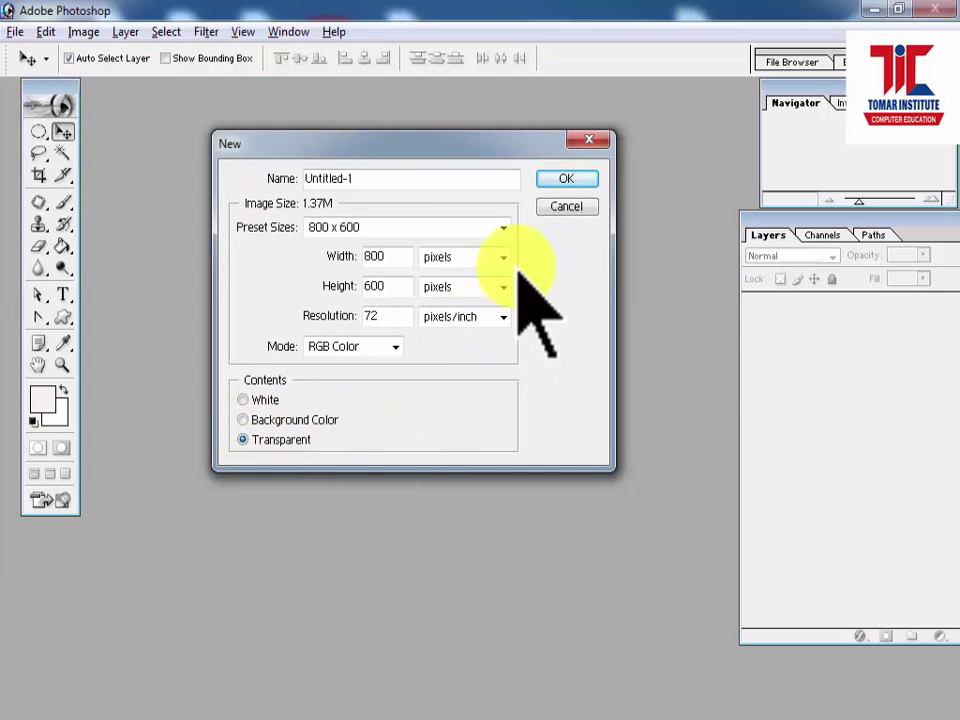
{"action": "left_click", "coordinate": [562, 182]}
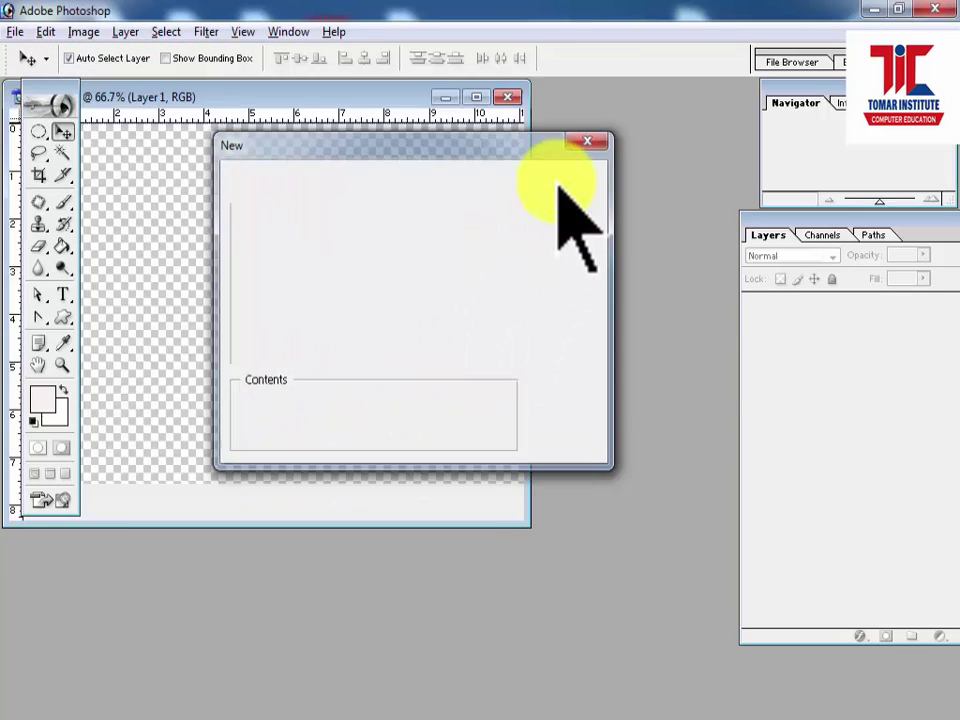
{"action": "left_click_drag", "start_coordinate": [527, 524], "coordinate": [552, 540]}
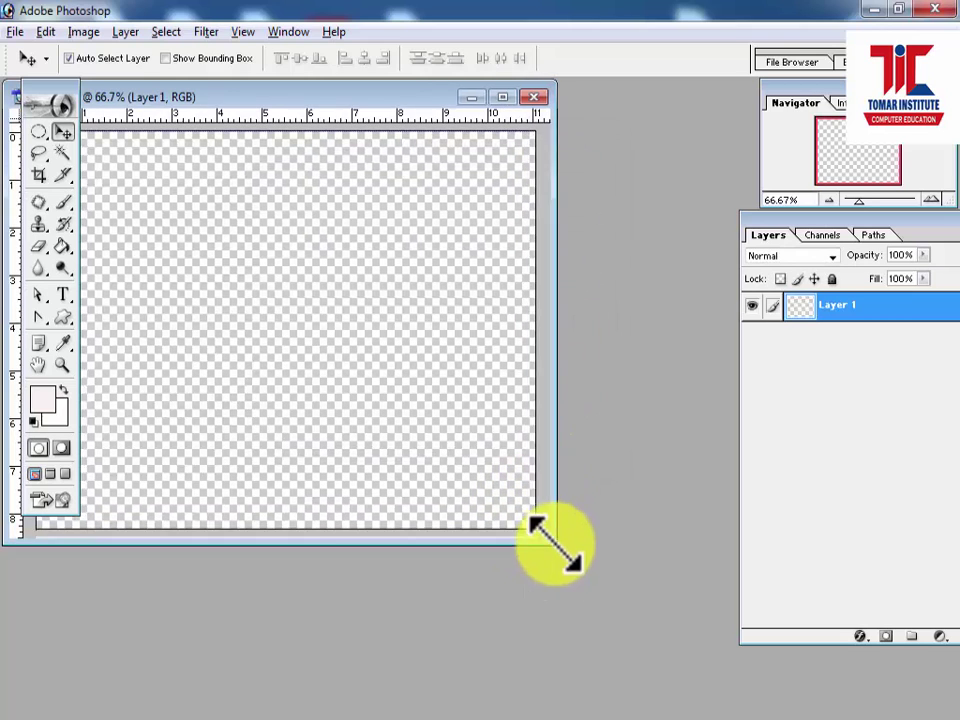
{"action": "mouse_move", "coordinate": [196, 97]}
{"action": "left_mouse_down"}
{"action": "mouse_move", "coordinate": [292, 127]}
{"action": "mouse_move", "coordinate": [279, 118]}
{"action": "left_mouse_up"}
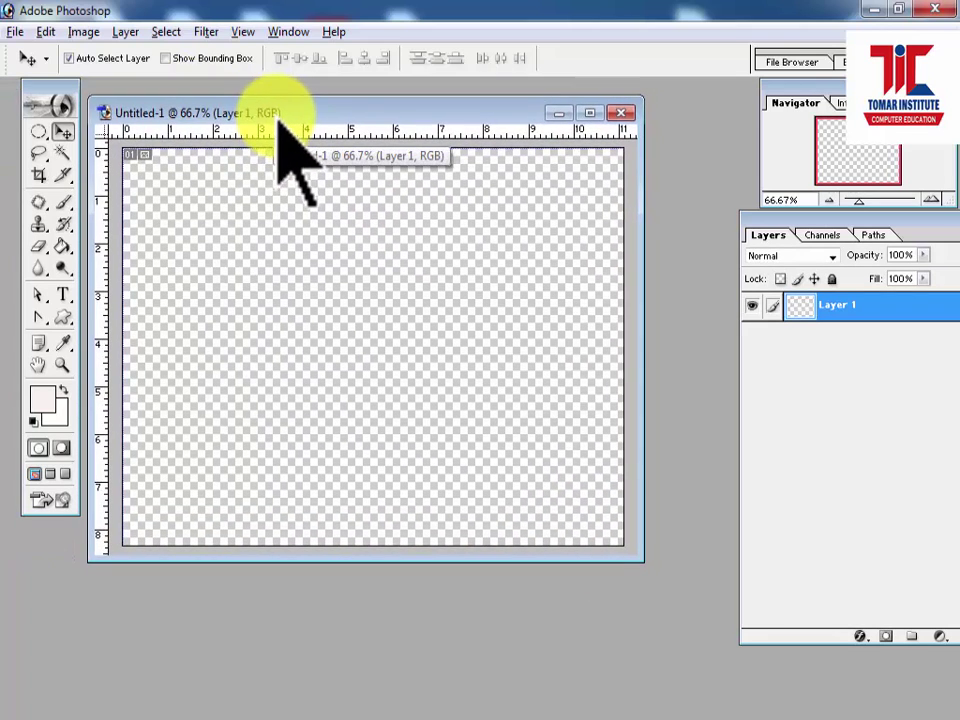
Make a circular elliptical selection top-left, set foreground to red, and fill it with Alt+Backspace.
{"action": "left_click", "coordinate": [37, 134]}
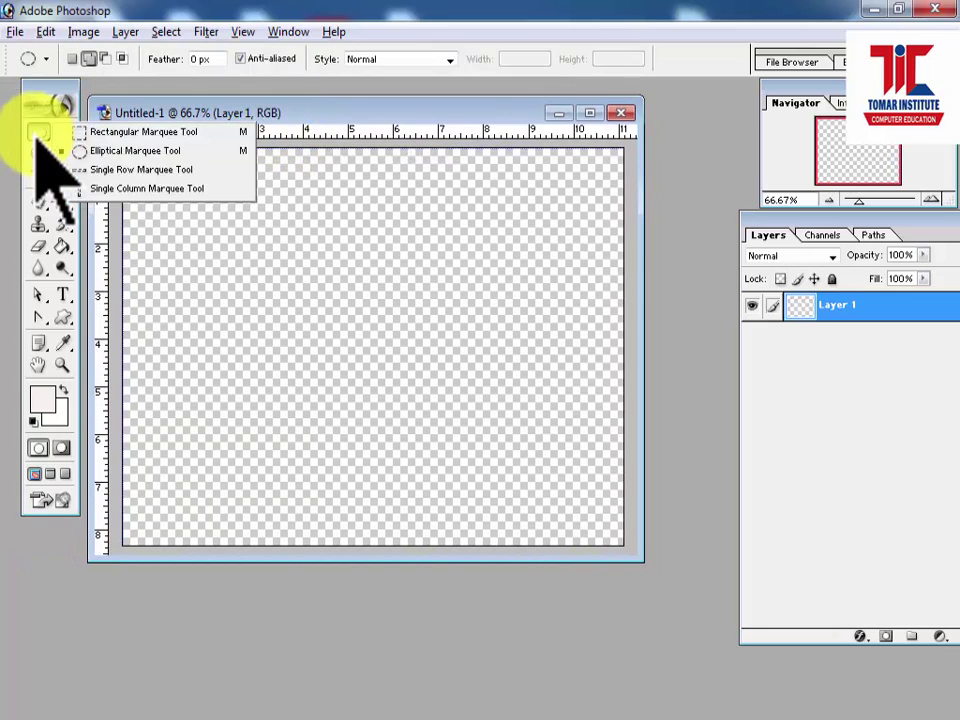
{"action": "left_click", "coordinate": [95, 150]}
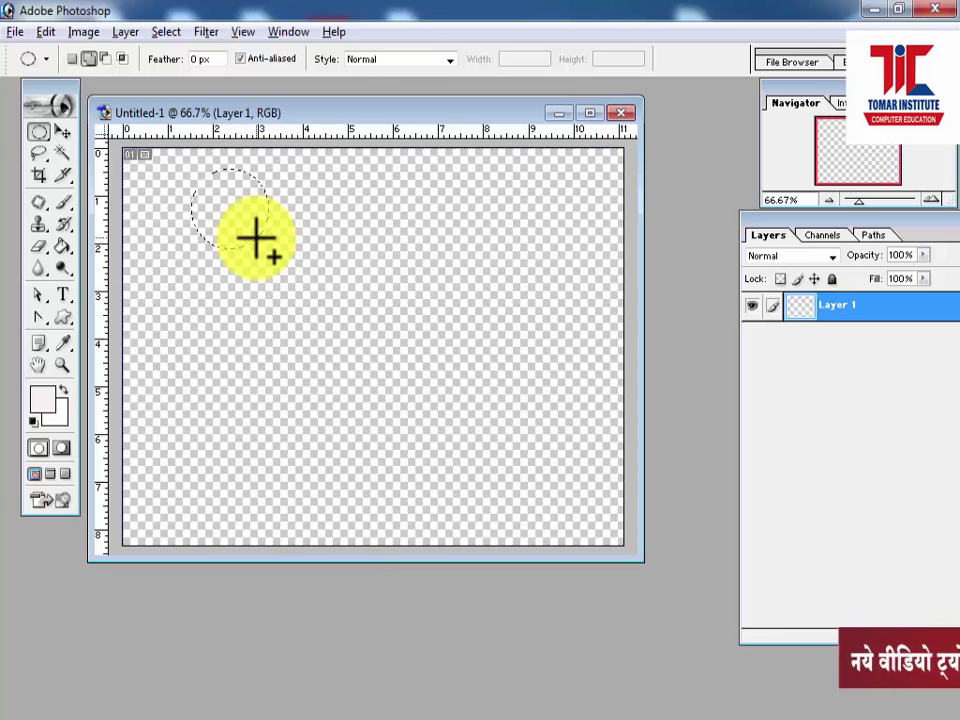
{"action": "left_click", "coordinate": [42, 400]}
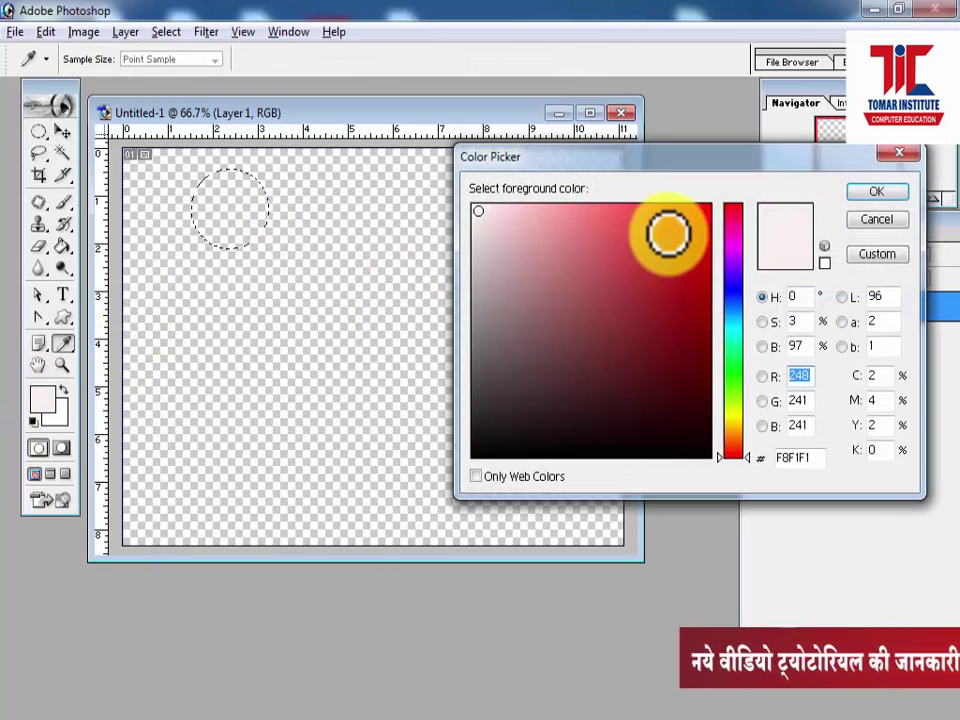
{"action": "left_click", "coordinate": [709, 231]}
{"action": "left_click", "coordinate": [876, 191]}
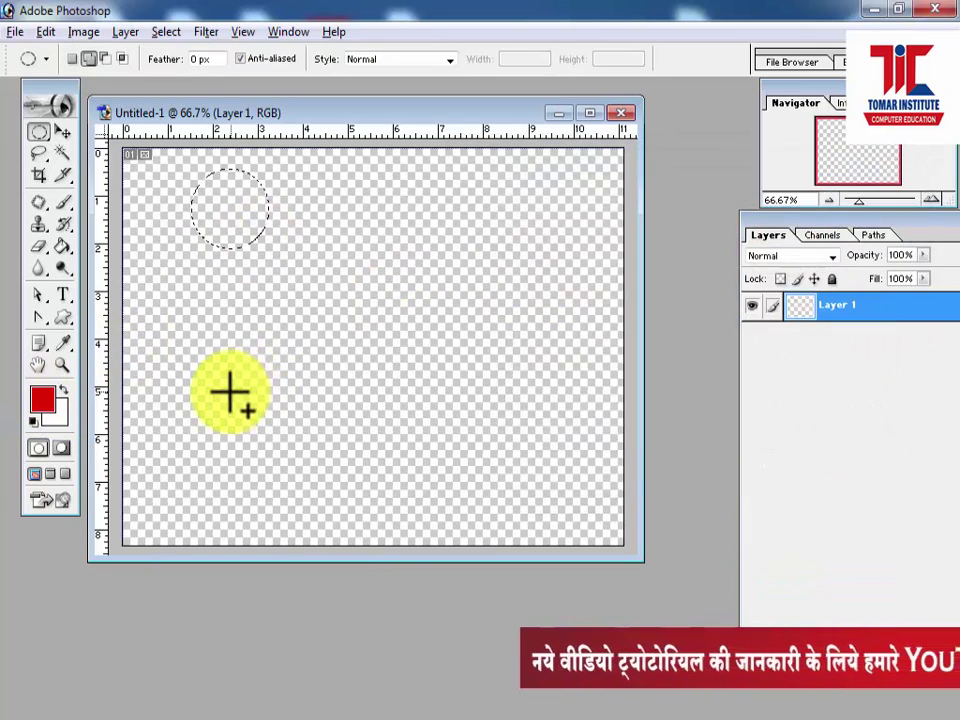
{"action": "key", "text": "alt+BackSpace"}
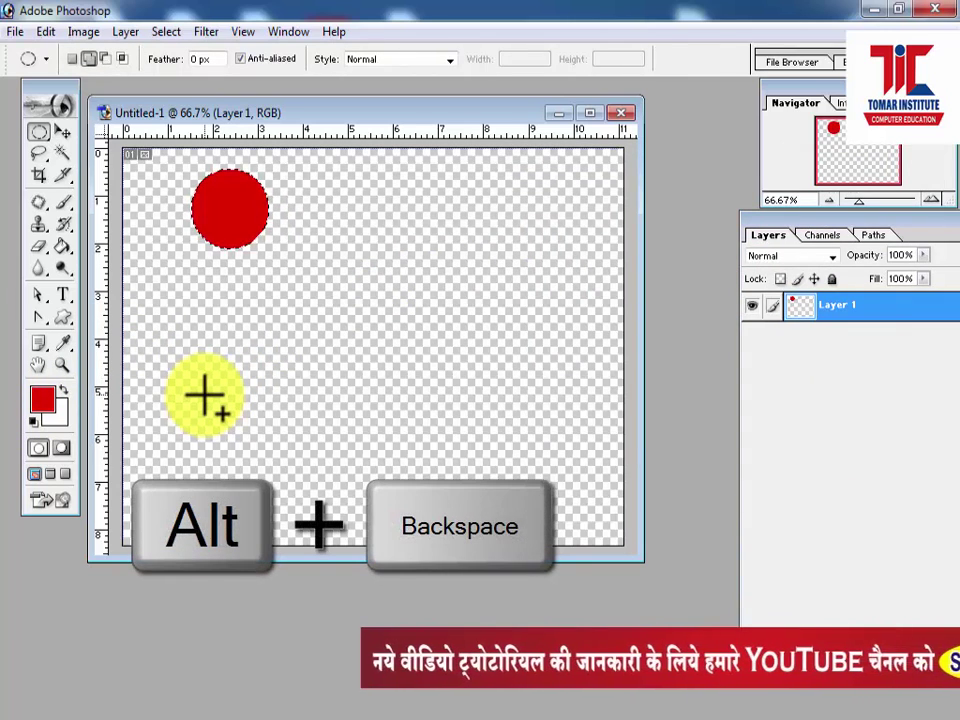
Deselect the circle and duplicate Layer 1 twice, creating Layer 1 copy and Layer 1 copy 2.
{"action": "left_click_drag", "start_coordinate": [764, 236], "coordinate": [498, 232]}
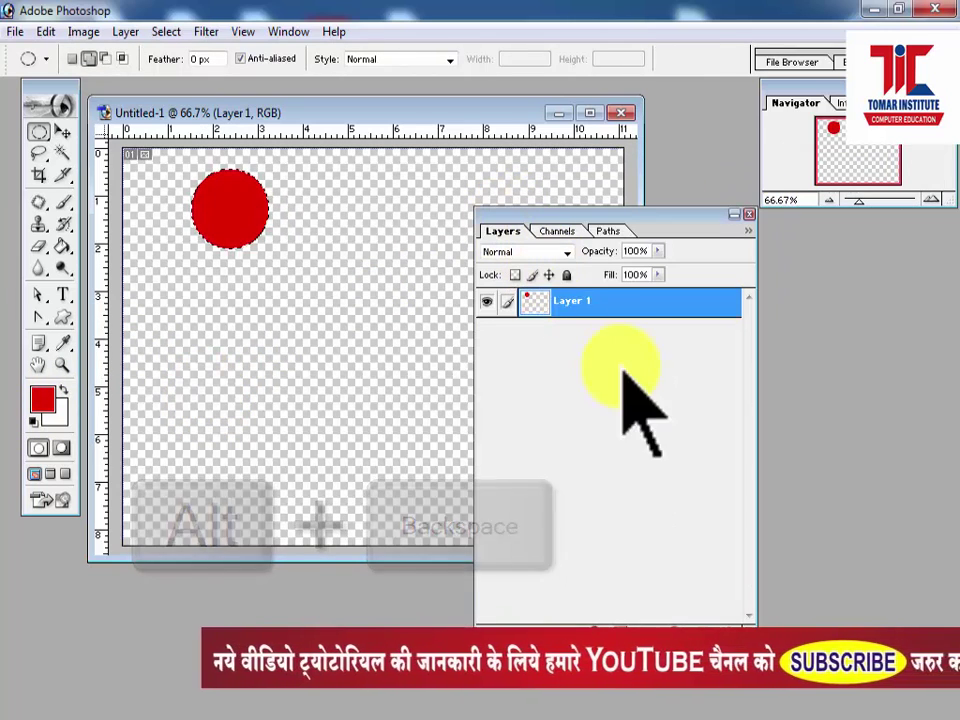
{"action": "key", "text": "ctrl+d"}
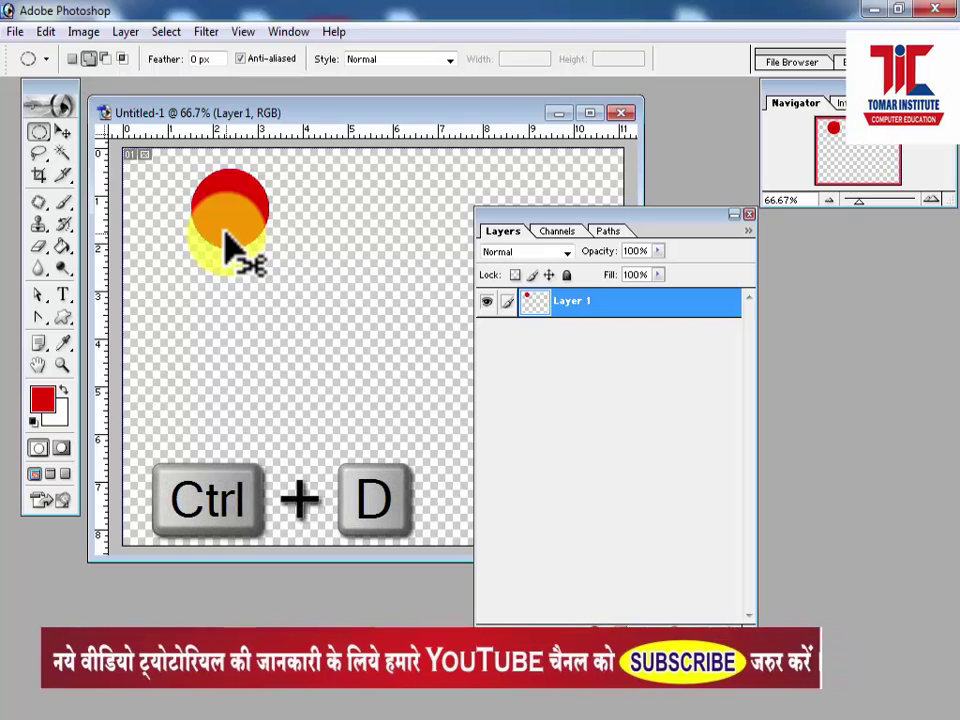
{"action": "right_click", "coordinate": [561, 300]}
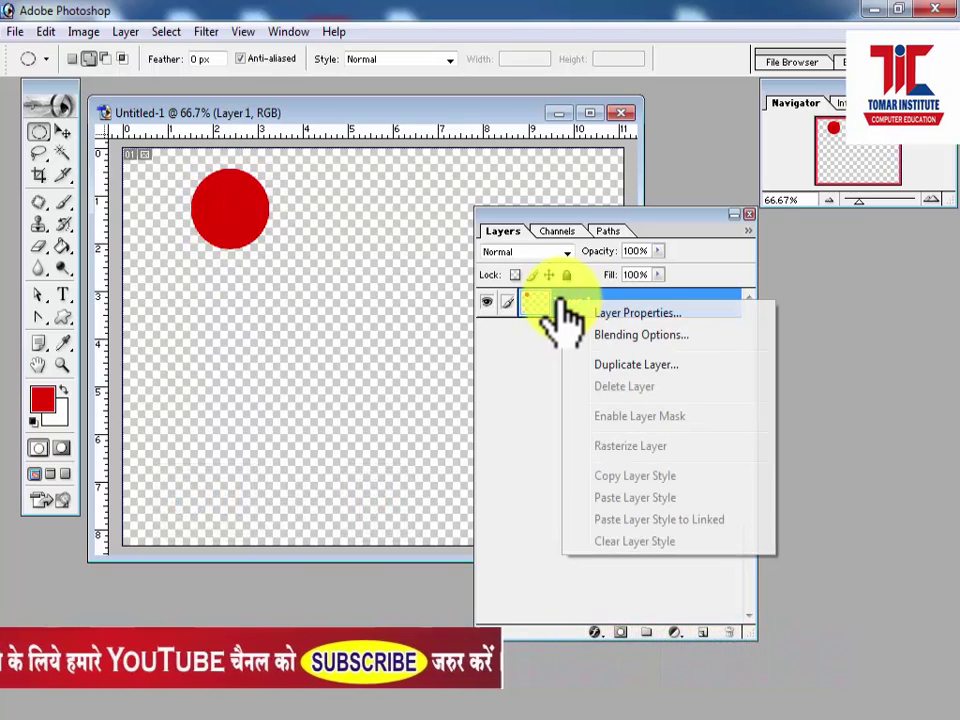
{"action": "left_click", "coordinate": [604, 365]}
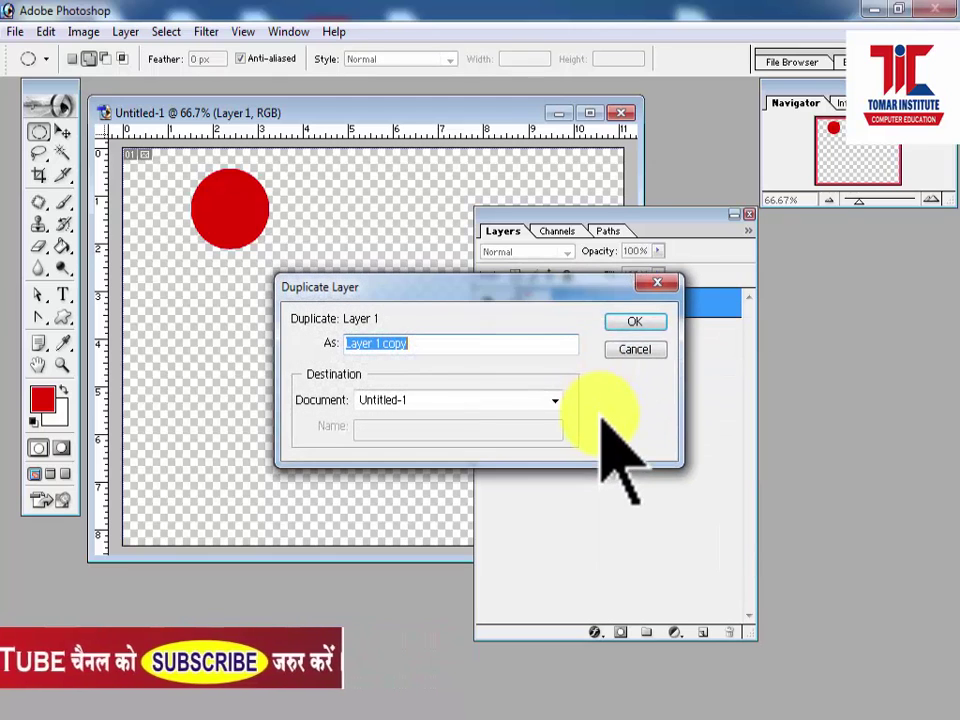
{"action": "left_click", "coordinate": [620, 323]}
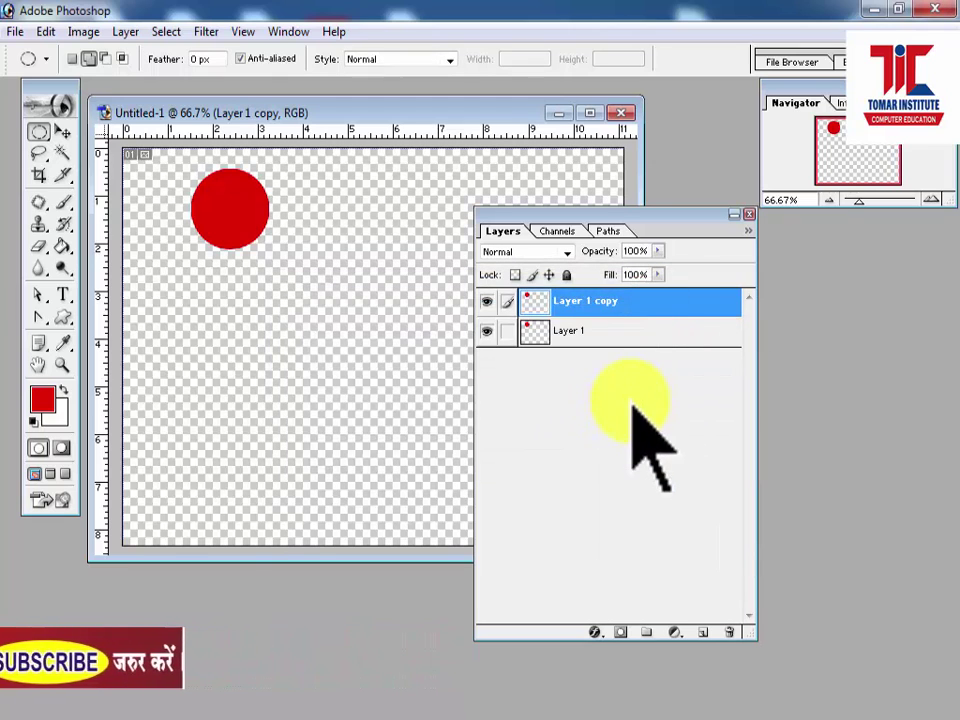
{"action": "right_click", "coordinate": [575, 335]}
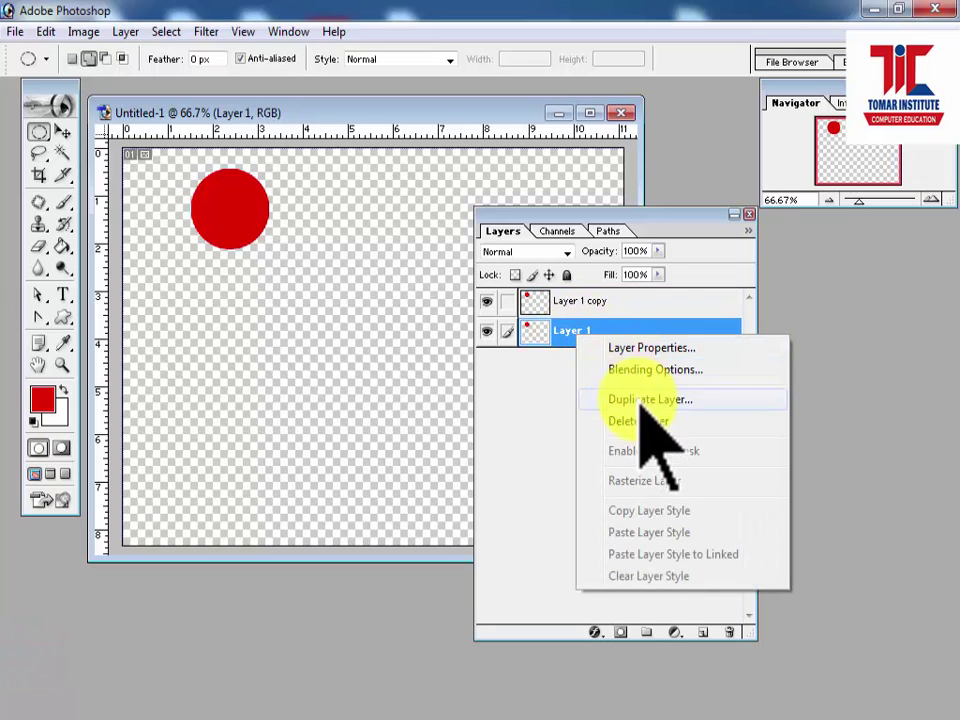
{"action": "left_click", "coordinate": [636, 396]}
{"action": "left_click", "coordinate": [628, 322]}
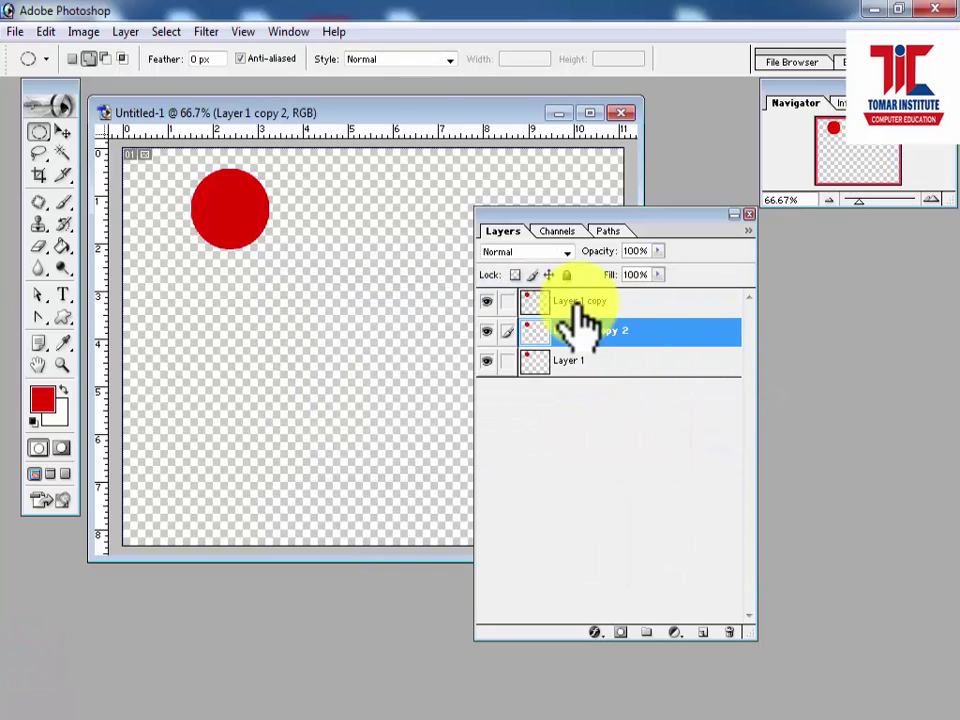
Duplicate Layer 1 three more times, creating Layer 1 copy 3 through Layer 1 copy 5.
{"action": "right_click", "coordinate": [580, 366]}
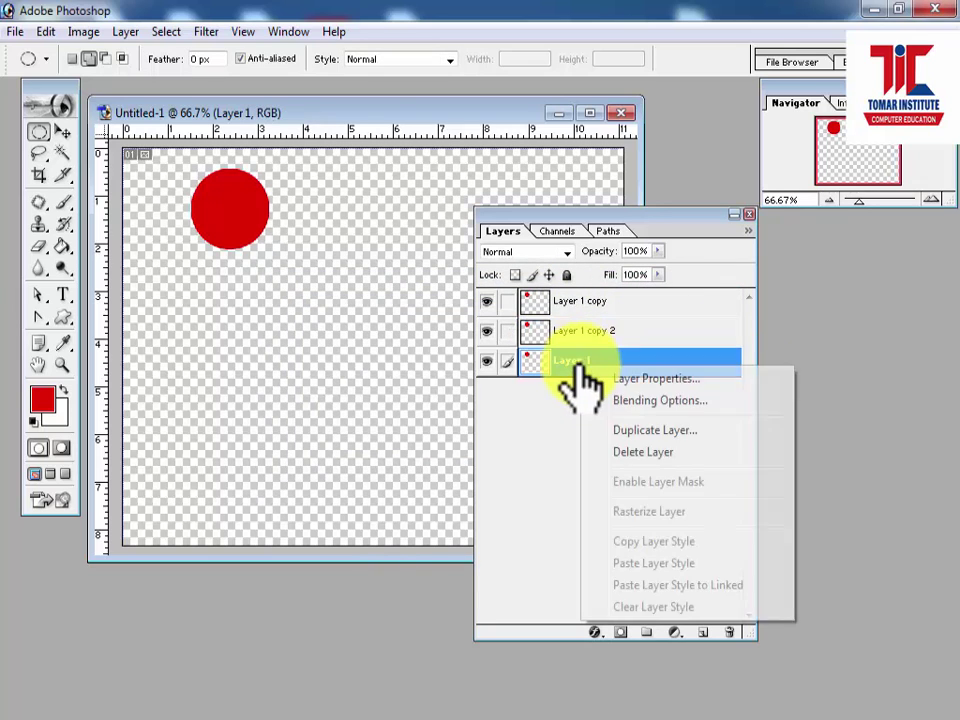
{"action": "left_click", "coordinate": [650, 430]}
{"action": "left_click", "coordinate": [636, 321]}
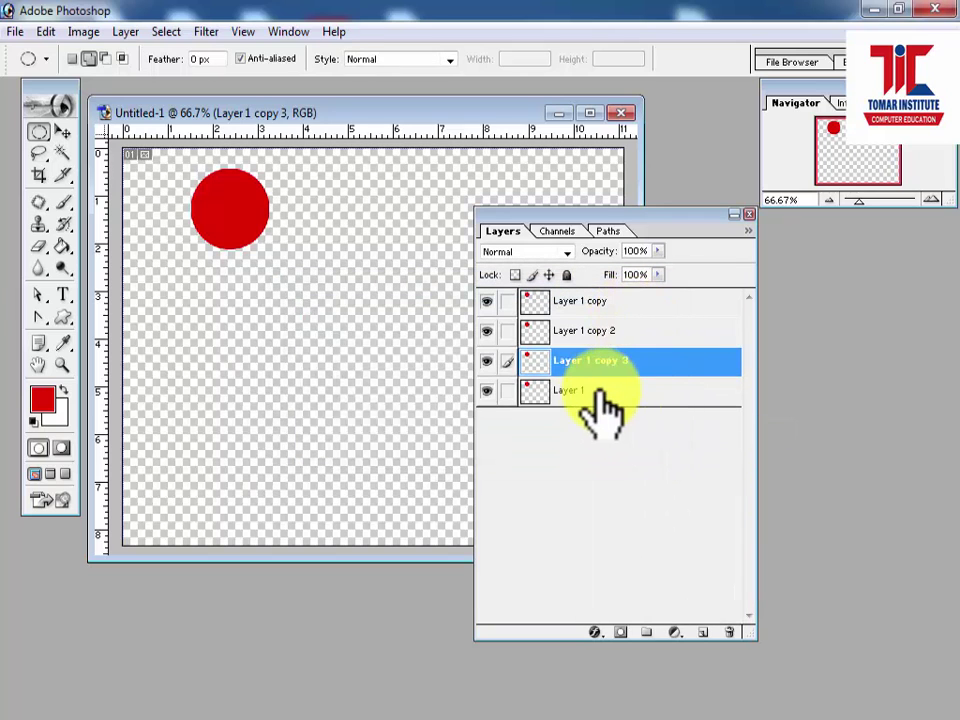
{"action": "right_click", "coordinate": [596, 392]}
{"action": "left_click", "coordinate": [662, 455]}
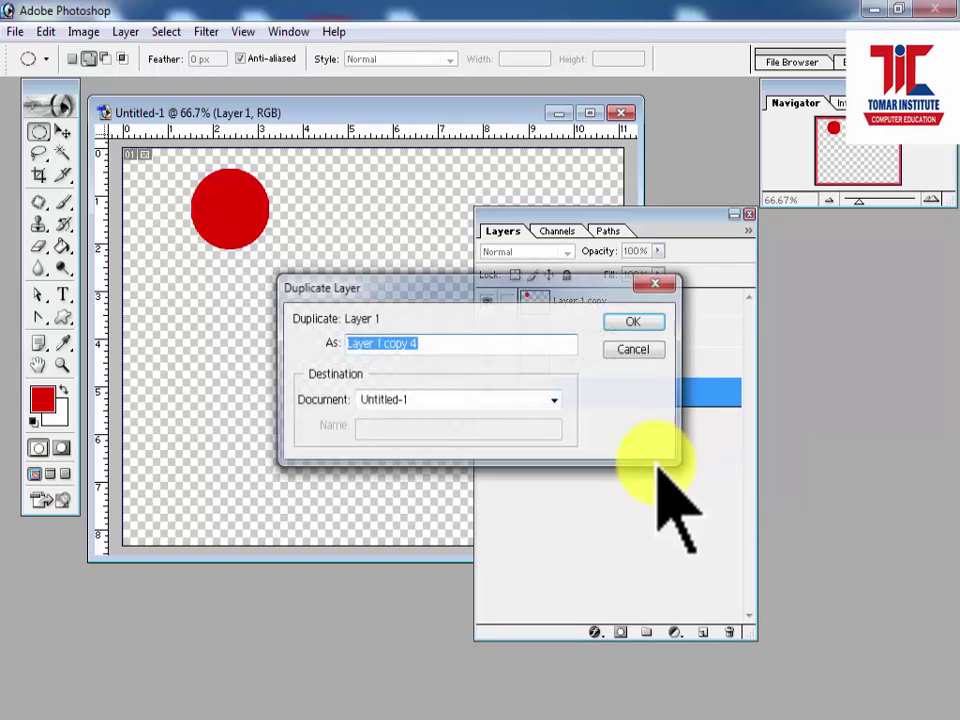
{"action": "left_click", "coordinate": [628, 324]}
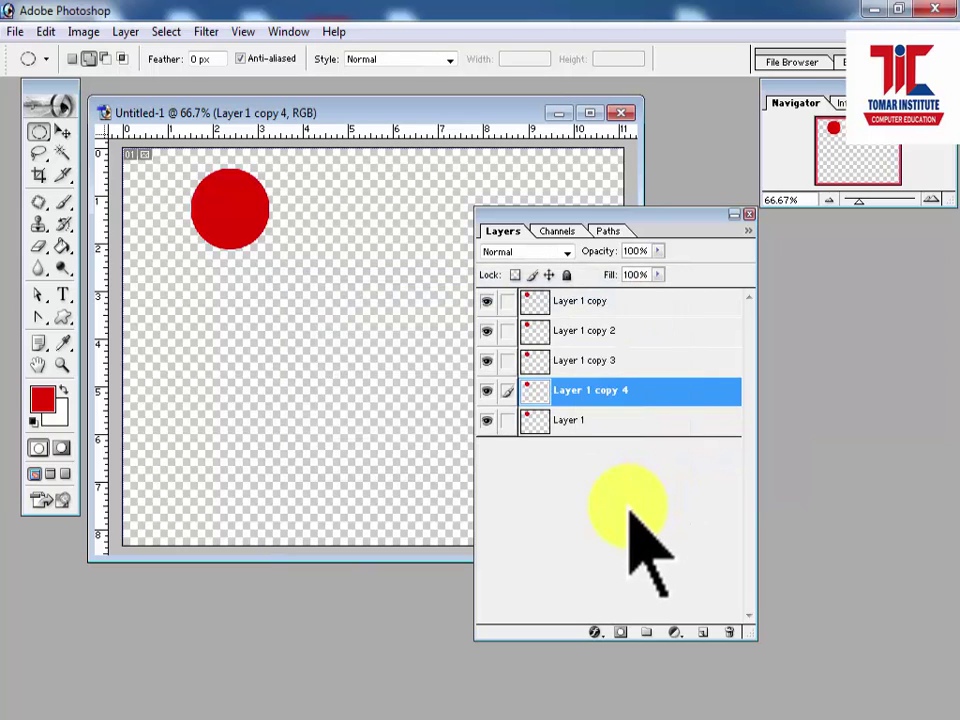
{"action": "key", "text": "ctrl+j"}
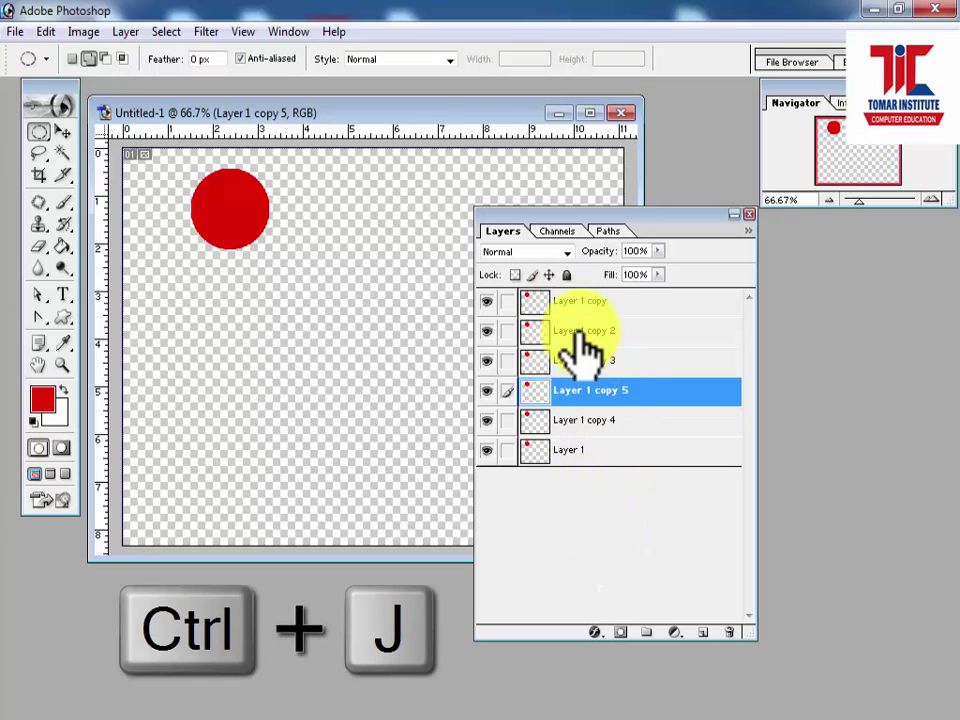
{"action": "left_click_drag", "start_coordinate": [593, 226], "coordinate": [672, 216]}
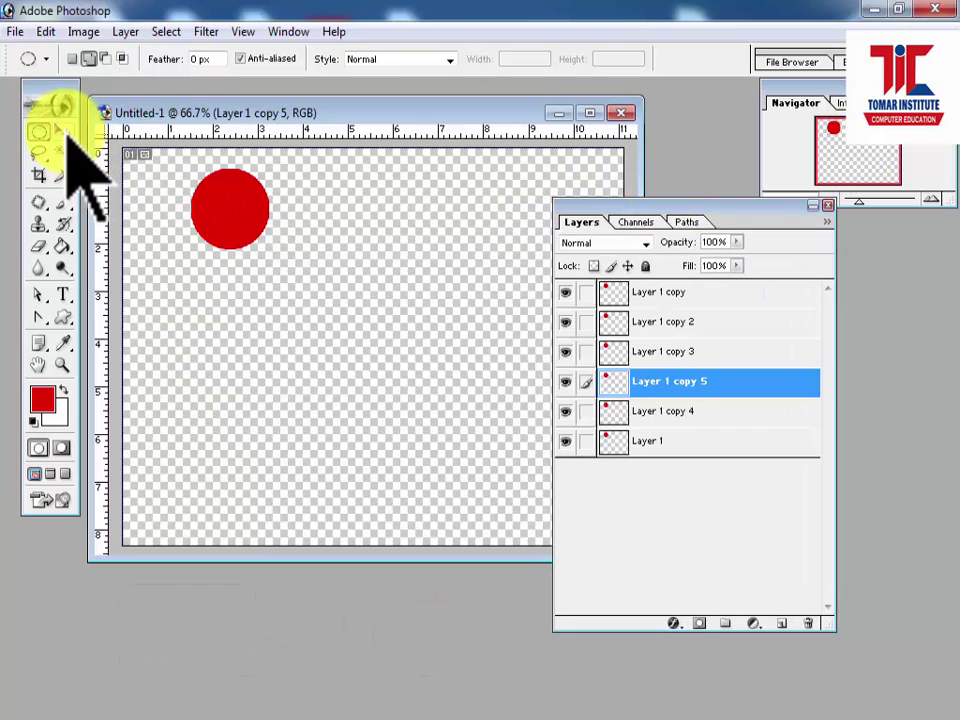
With the Move tool, drag three circle copies down the canvas's left side into a column.
{"action": "left_click", "coordinate": [62, 131]}
{"action": "left_click_drag", "start_coordinate": [230, 210], "coordinate": [222, 258]}
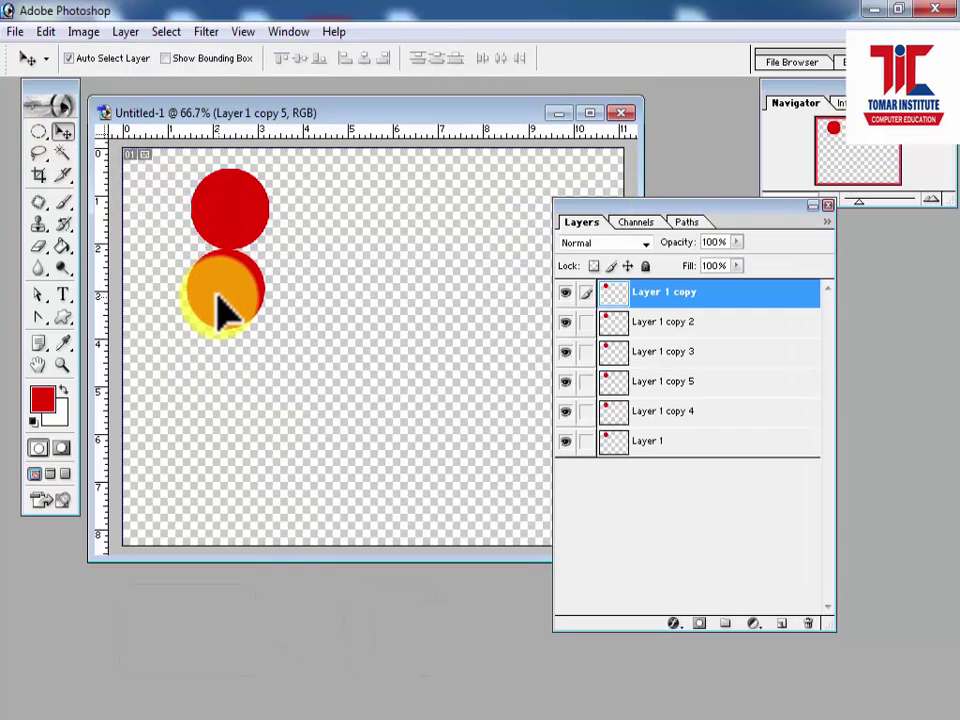
{"action": "left_click_drag", "start_coordinate": [230, 212], "coordinate": [230, 425]}
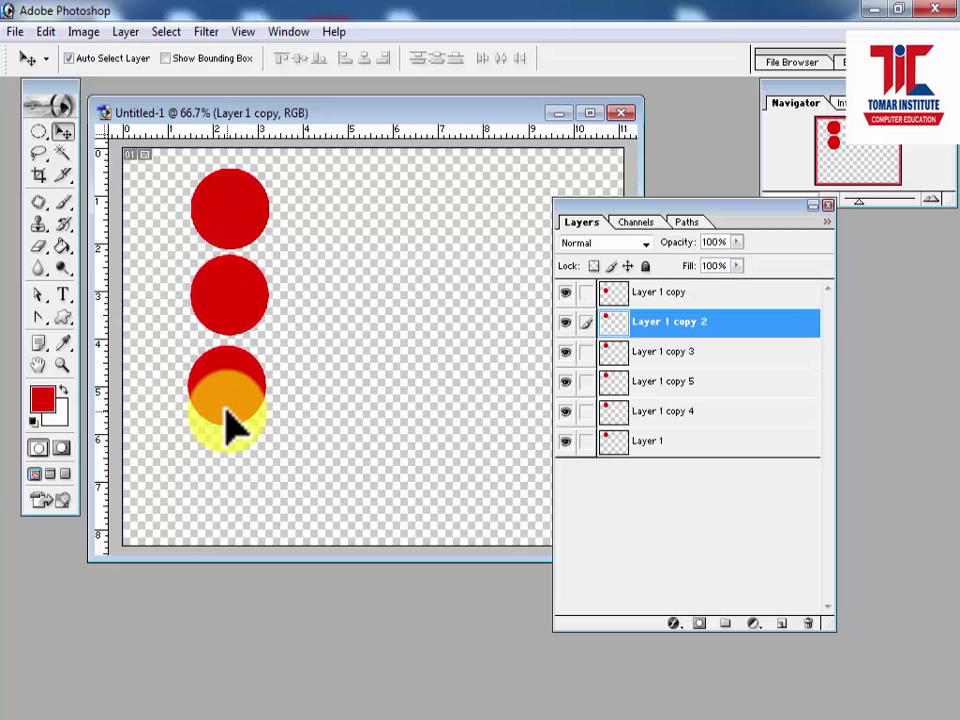
{"action": "left_click_drag", "start_coordinate": [232, 215], "coordinate": [232, 510]}
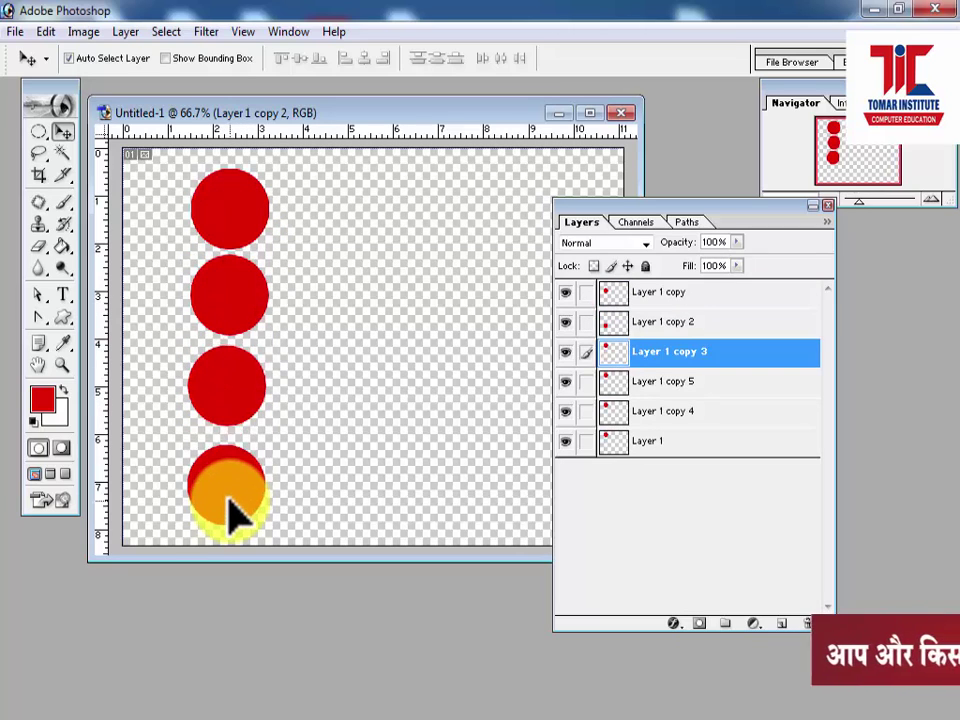
{"action": "left_click_drag", "start_coordinate": [700, 220], "coordinate": [936, 367]}
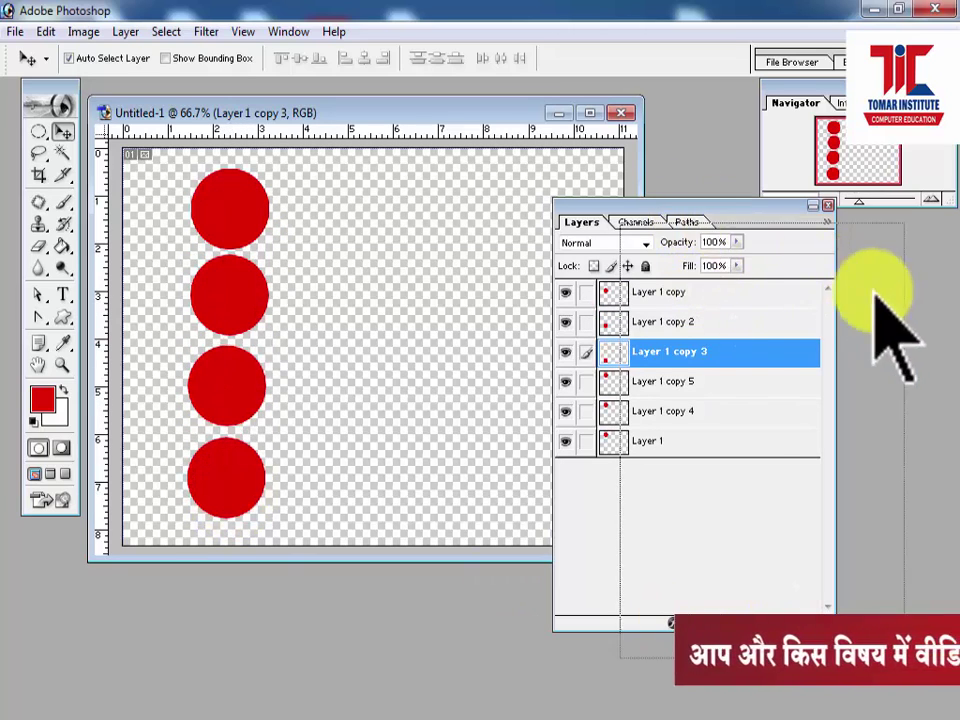
{"action": "left_click_drag", "start_coordinate": [643, 560], "coordinate": [695, 630]}
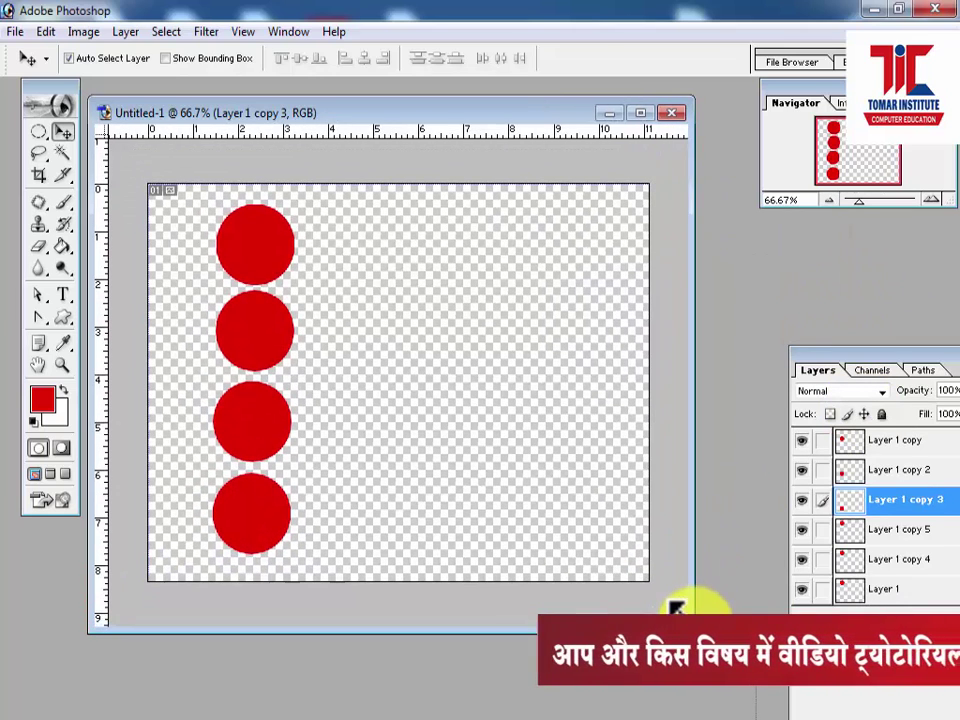
Move one more copy back onto the top circle, then choose to delete Layer 1 copy 4.
{"action": "left_click_drag", "start_coordinate": [298, 265], "coordinate": [268, 600]}
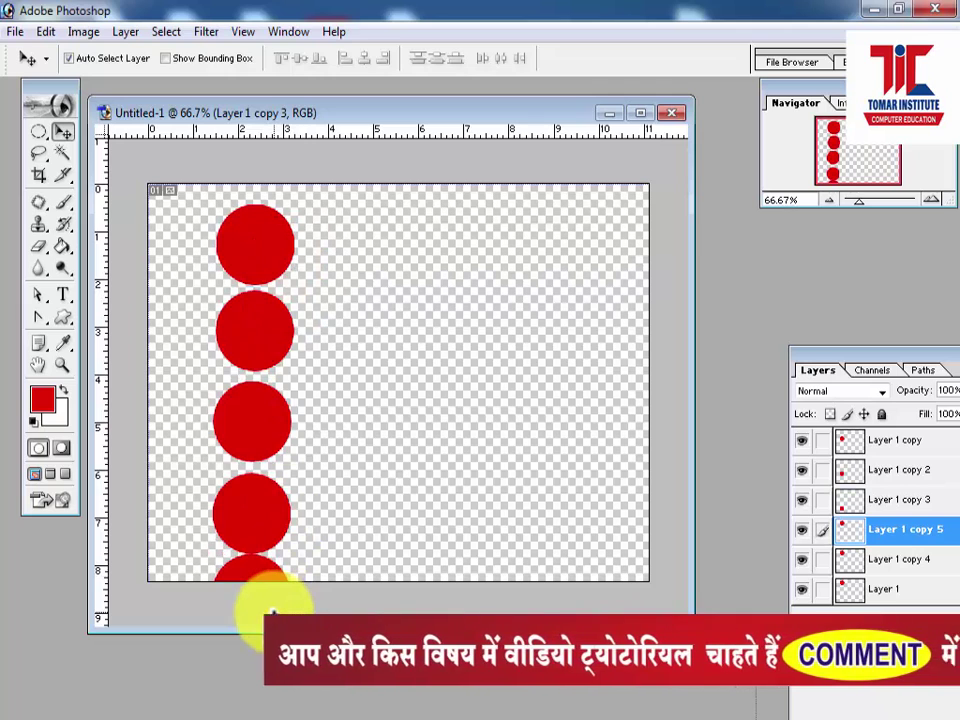
{"action": "mouse_move", "coordinate": [268, 602]}
{"action": "left_mouse_down"}
{"action": "mouse_move", "coordinate": [268, 268]}
{"action": "mouse_move", "coordinate": [257, 297]}
{"action": "mouse_move", "coordinate": [255, 278]}
{"action": "left_mouse_up"}
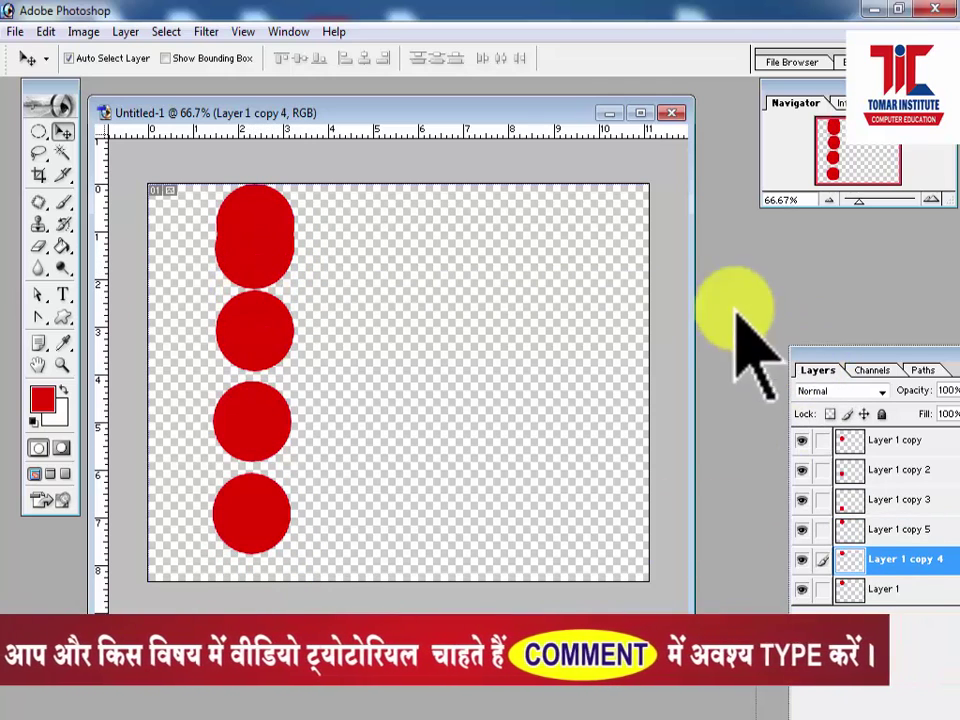
{"action": "left_click_drag", "start_coordinate": [850, 352], "coordinate": [705, 244]}
{"action": "right_click", "coordinate": [770, 460]}
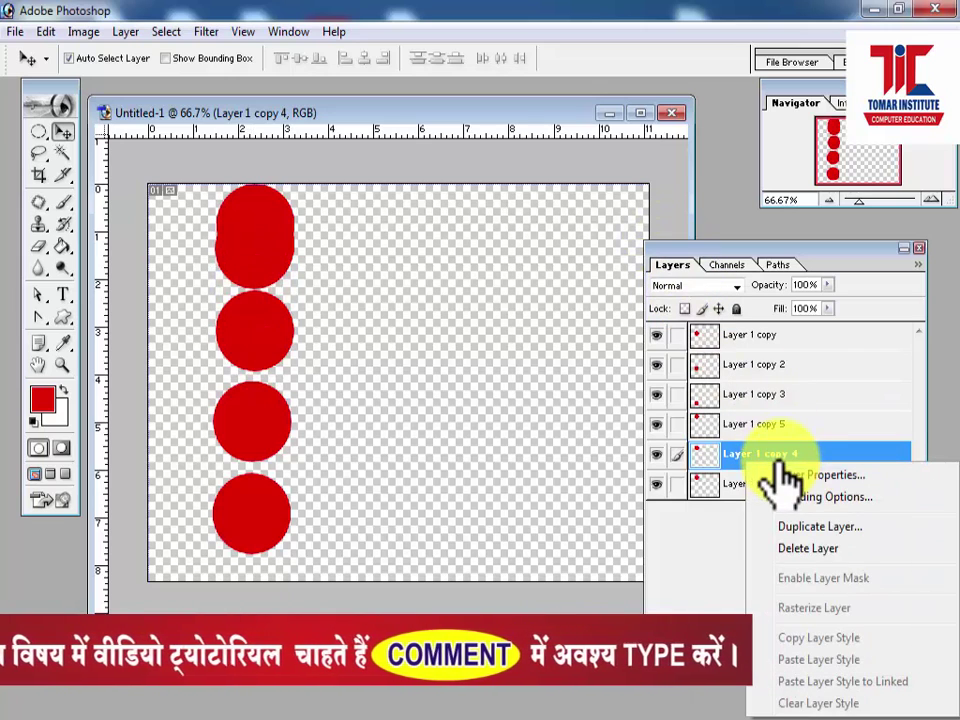
{"action": "left_click", "coordinate": [808, 548]}
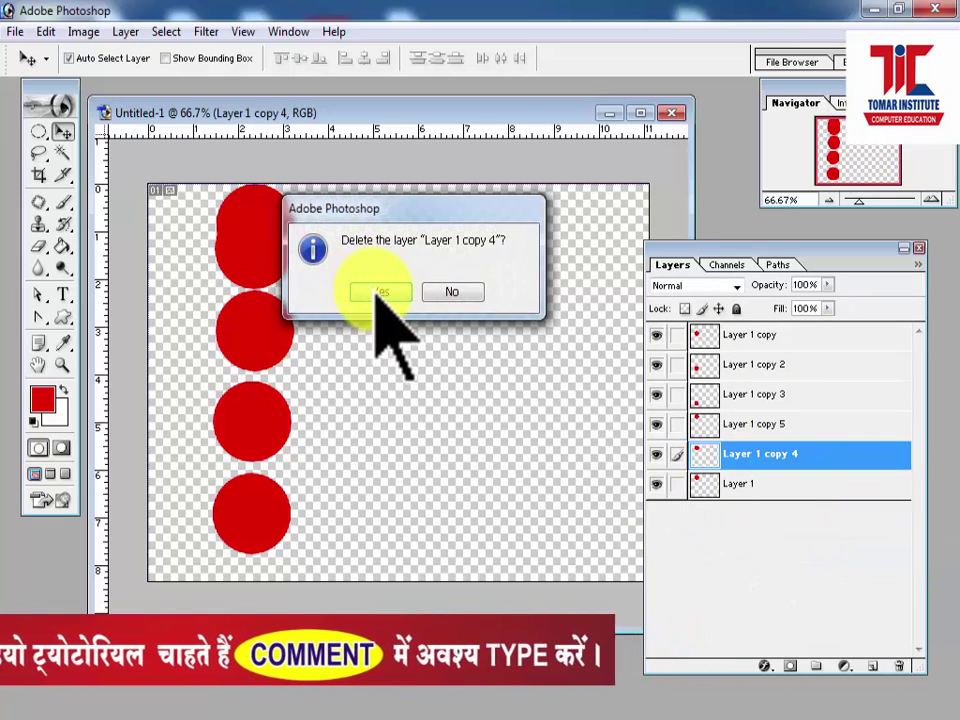
Confirm deletion of Layer 1 copy 4, delete Layer 1 copy 5, and select the bottom circle's layer.
{"action": "left_click", "coordinate": [377, 288]}
{"action": "right_click", "coordinate": [748, 448]}
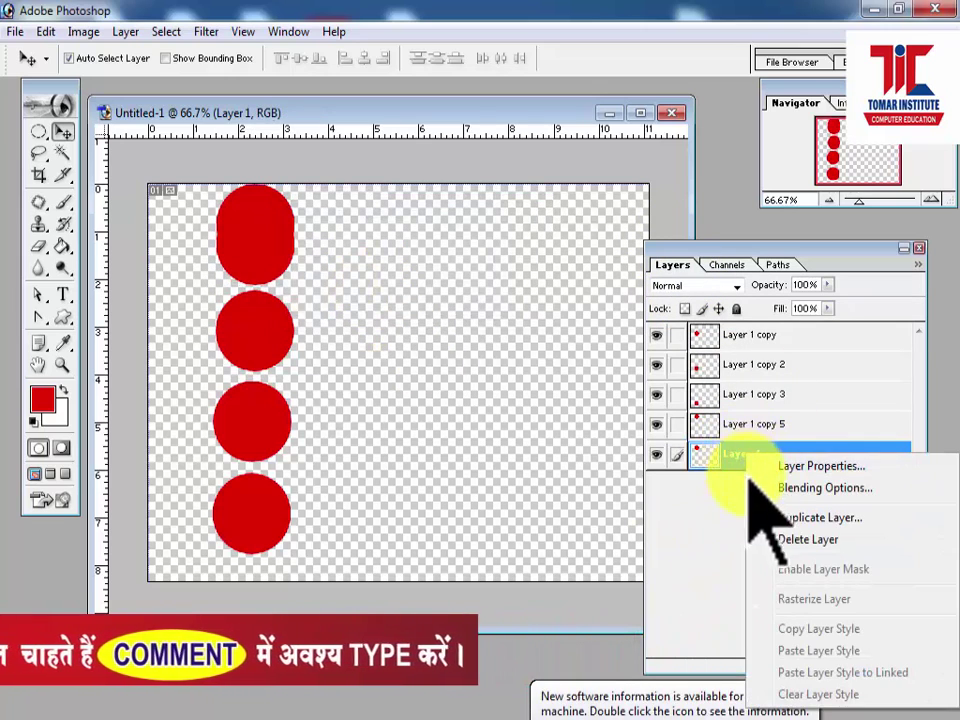
{"action": "right_click", "coordinate": [737, 430]}
{"action": "left_click", "coordinate": [790, 515]}
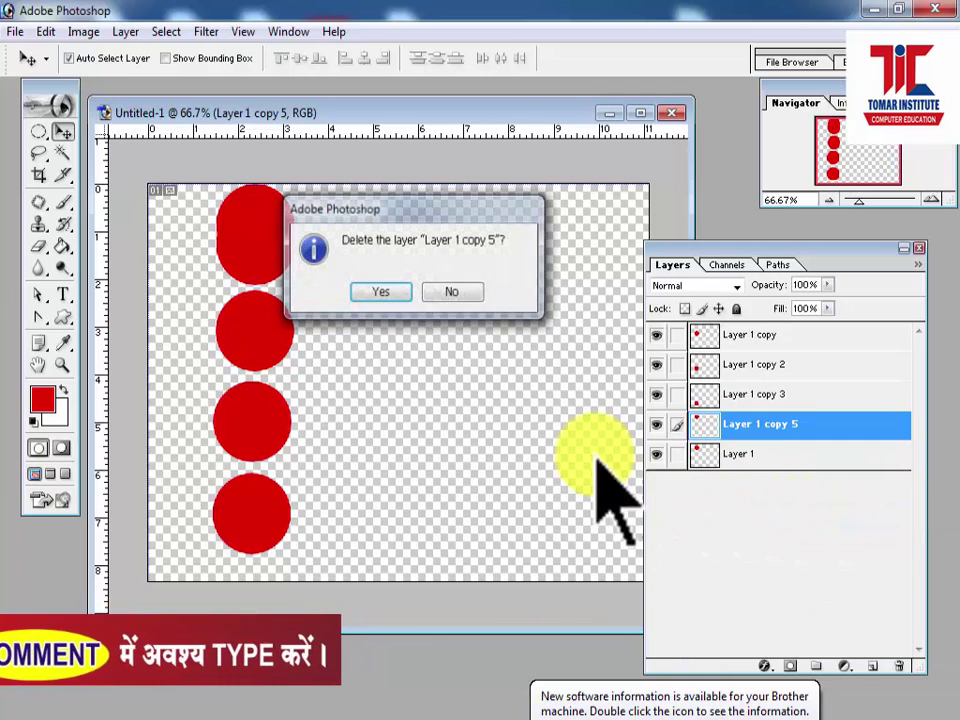
{"action": "left_click", "coordinate": [381, 292]}
{"action": "left_click", "coordinate": [242, 525]}
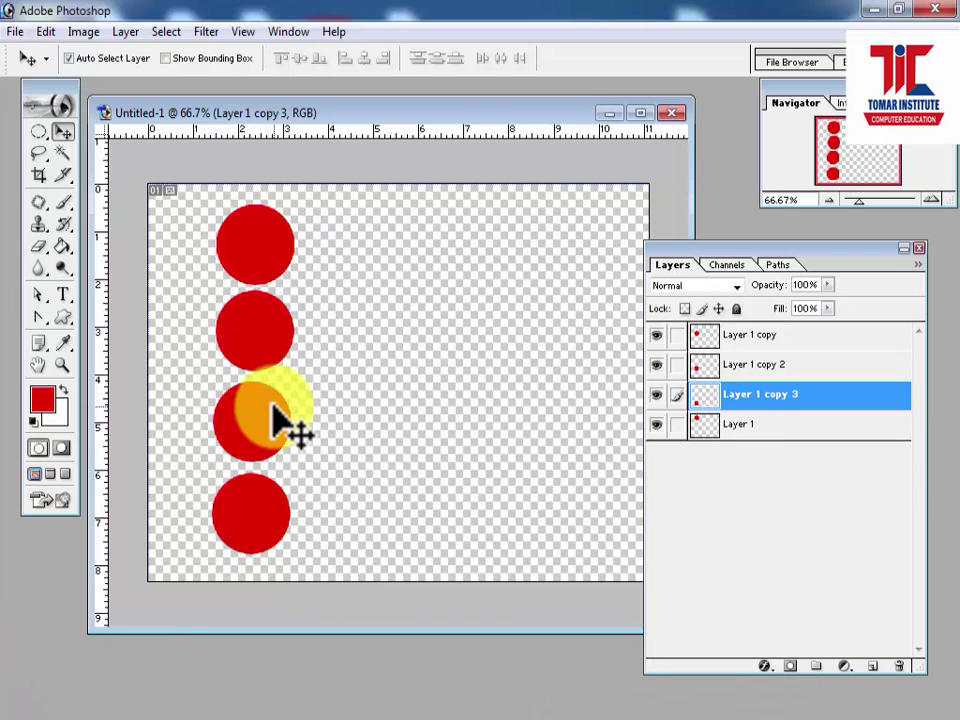
Jump the four-circle document to Adobe ImageReady 7.0 via File > Jump To.
{"action": "left_click", "coordinate": [15, 31]}
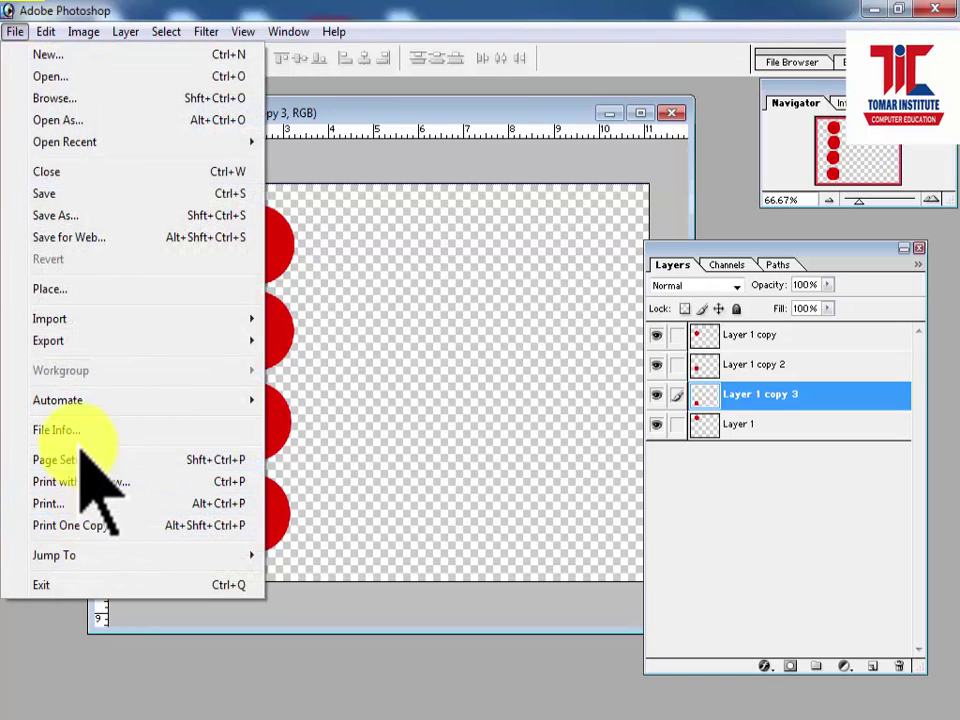
{"action": "mouse_move", "coordinate": [54, 555]}
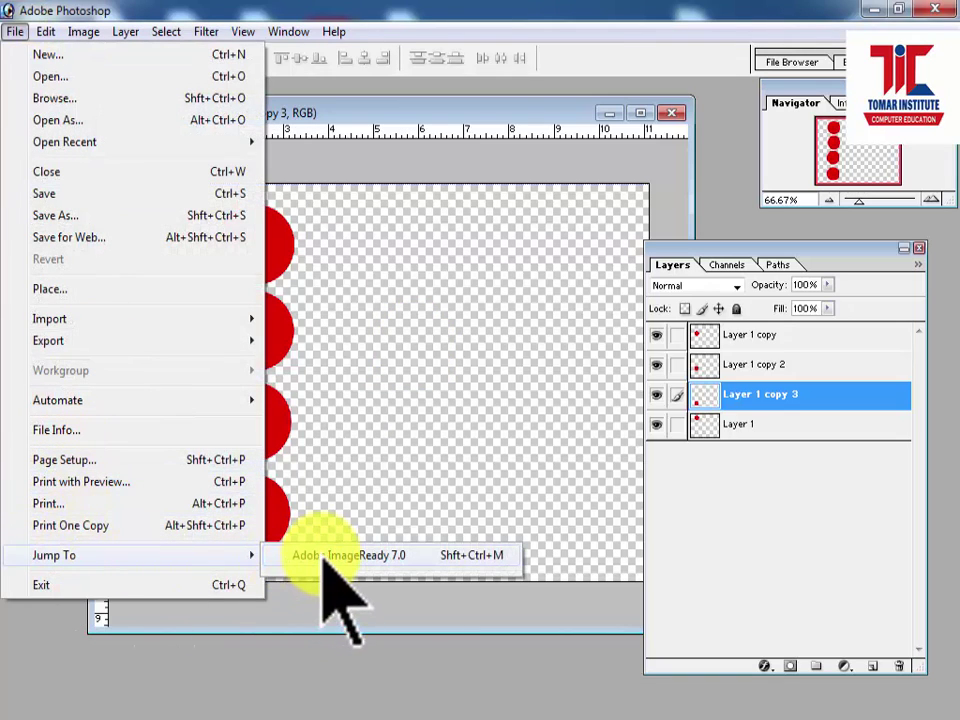
{"action": "left_click", "coordinate": [324, 556]}
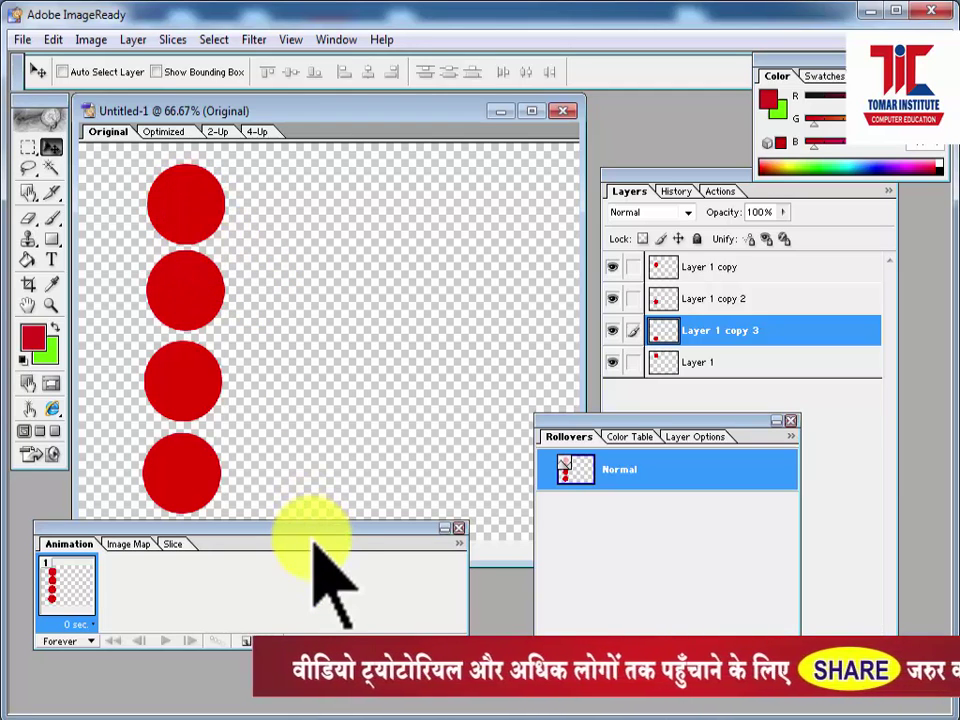
Reshow the Animation palette from the Window menu, reposition it, and open its flyout menu.
{"action": "left_click_drag", "start_coordinate": [313, 530], "coordinate": [327, 507]}
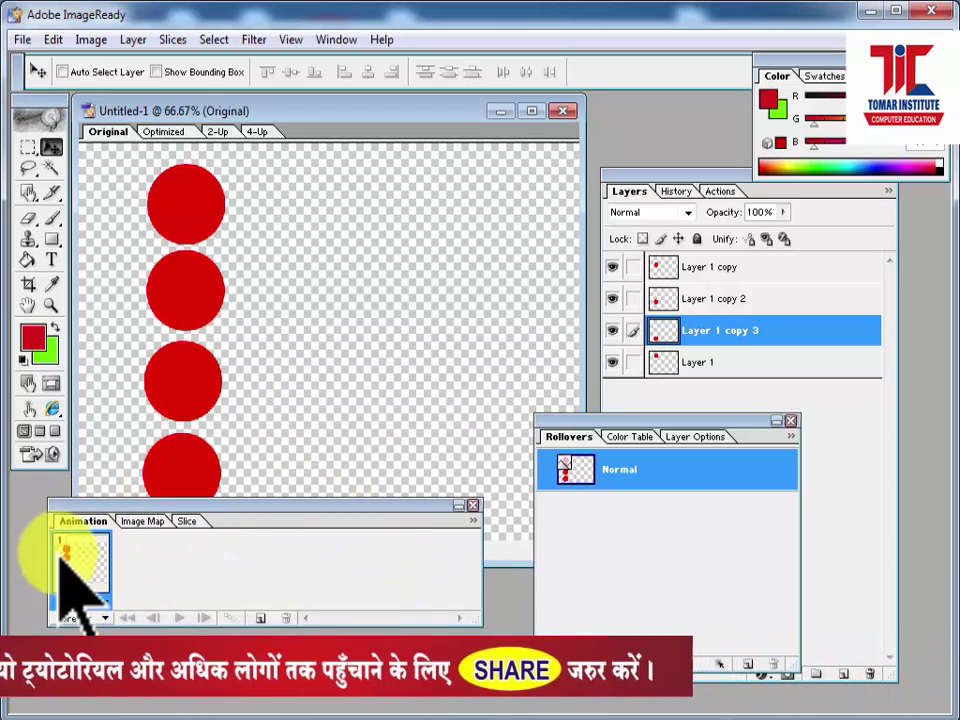
{"action": "left_click", "coordinate": [473, 507]}
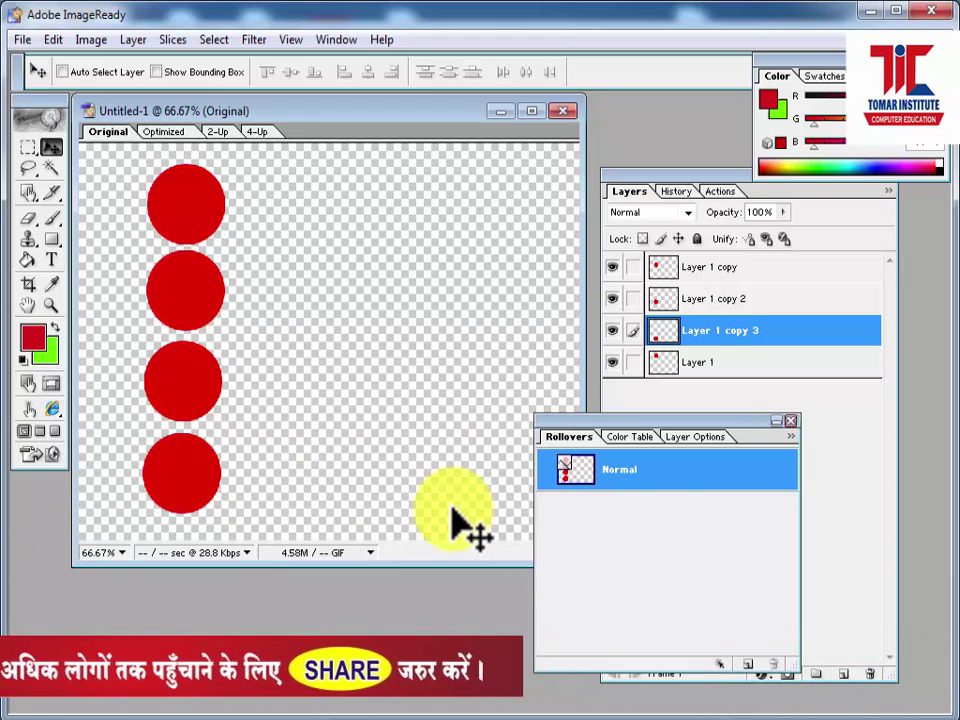
{"action": "left_click", "coordinate": [335, 39]}
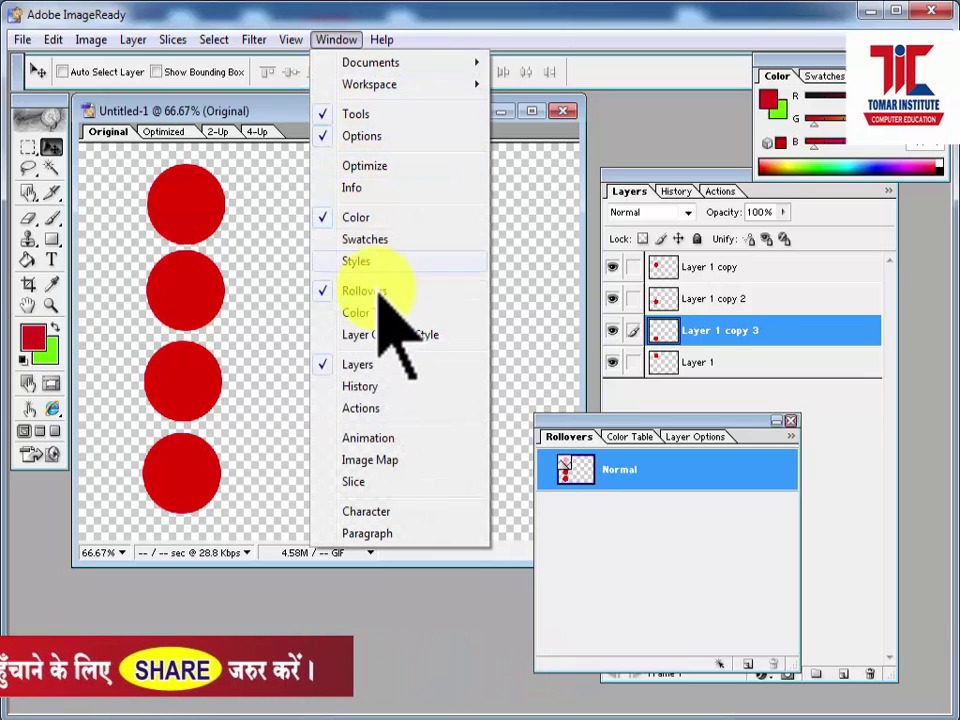
{"action": "left_click", "coordinate": [368, 438]}
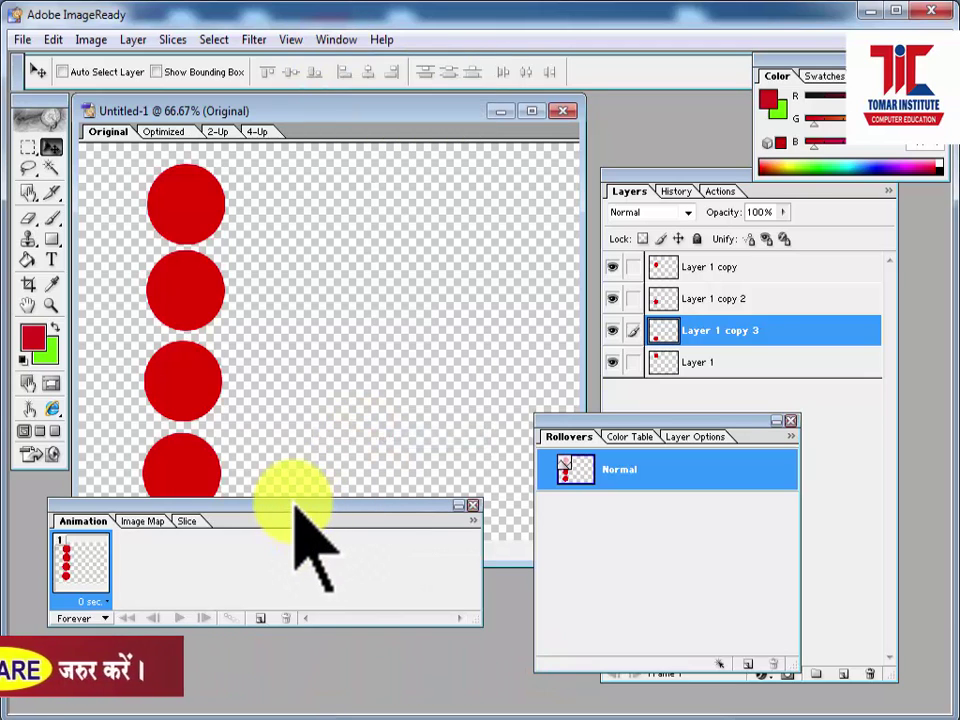
{"action": "left_click_drag", "start_coordinate": [295, 575], "coordinate": [300, 579]}
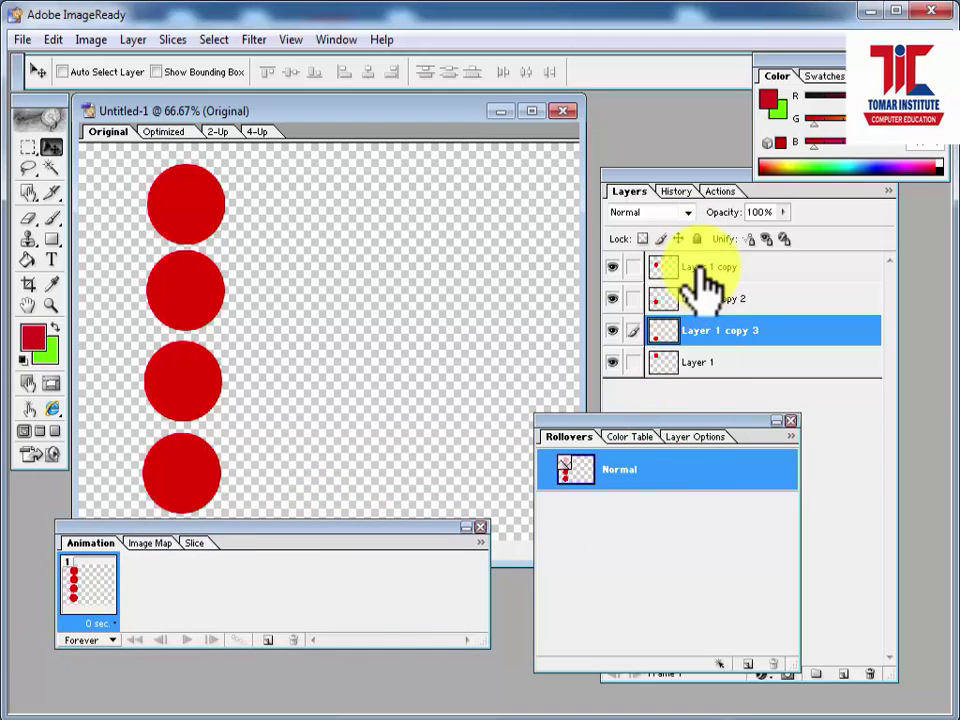
{"action": "left_click", "coordinate": [485, 545]}
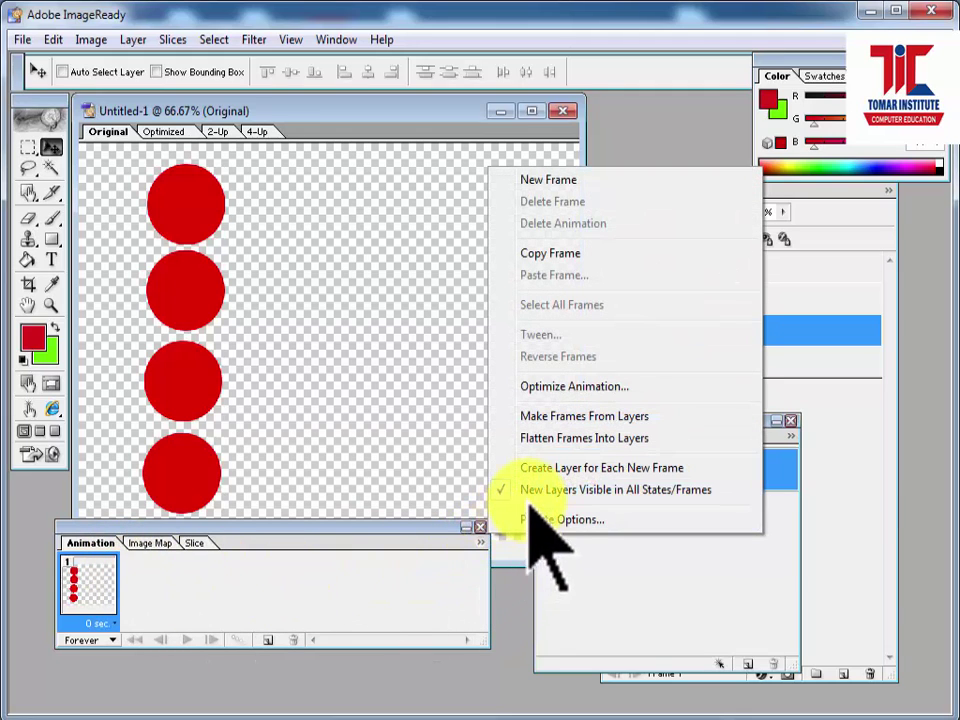
Make four frames from the layers and set frames 1 and 2 to a 0.2 sec delay.
{"action": "left_click", "coordinate": [566, 418]}
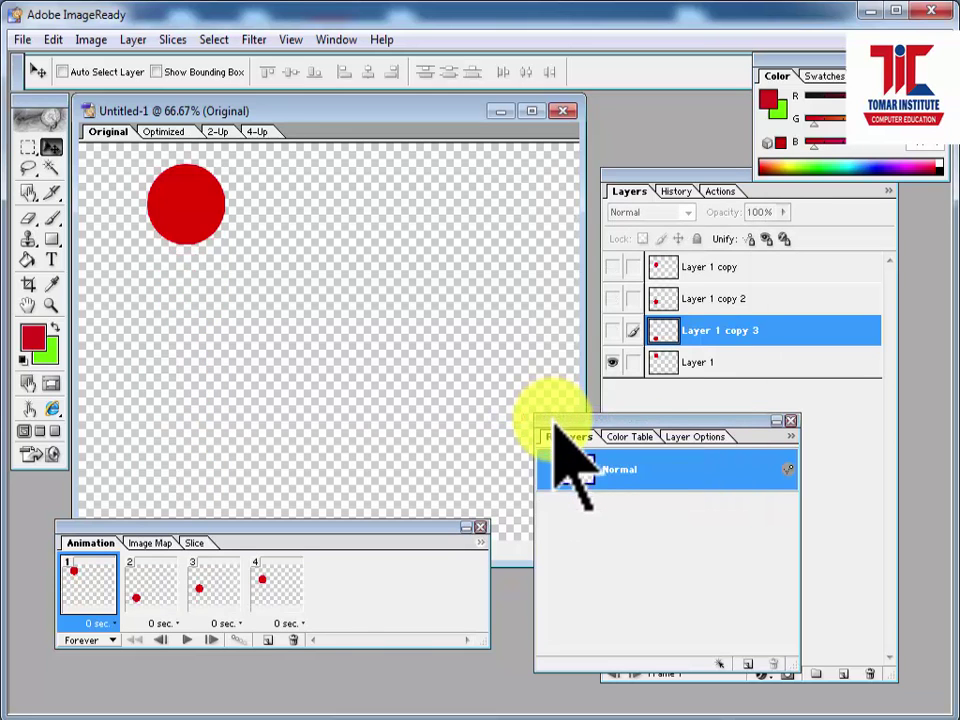
{"action": "left_click", "coordinate": [702, 316]}
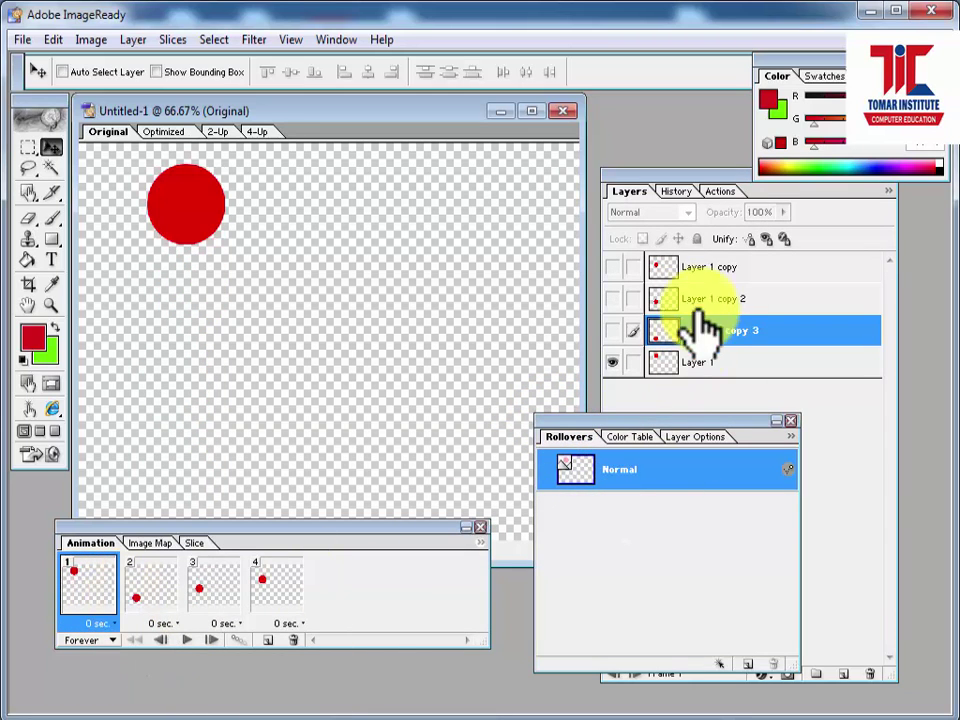
{"action": "left_click", "coordinate": [100, 623]}
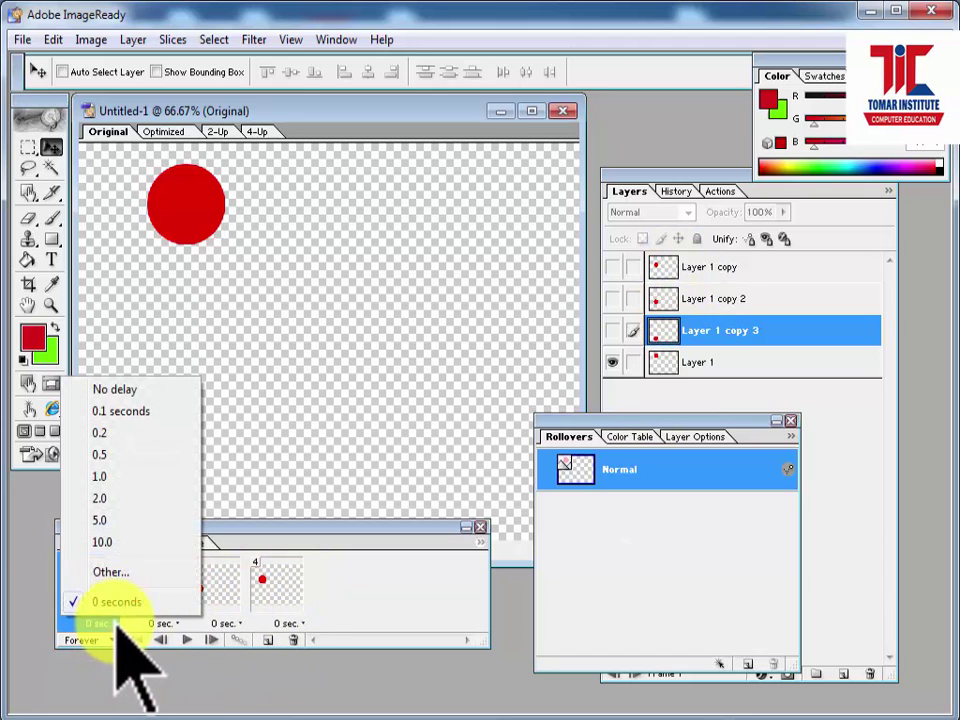
{"action": "left_click", "coordinate": [117, 432]}
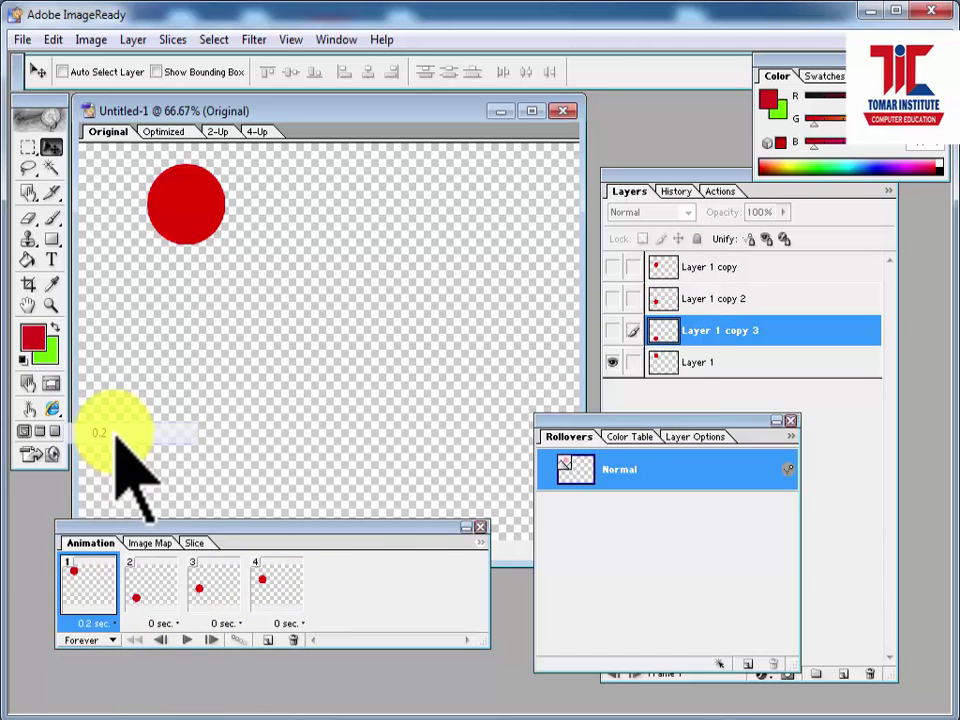
{"action": "left_click", "coordinate": [175, 622]}
{"action": "left_click", "coordinate": [182, 432]}
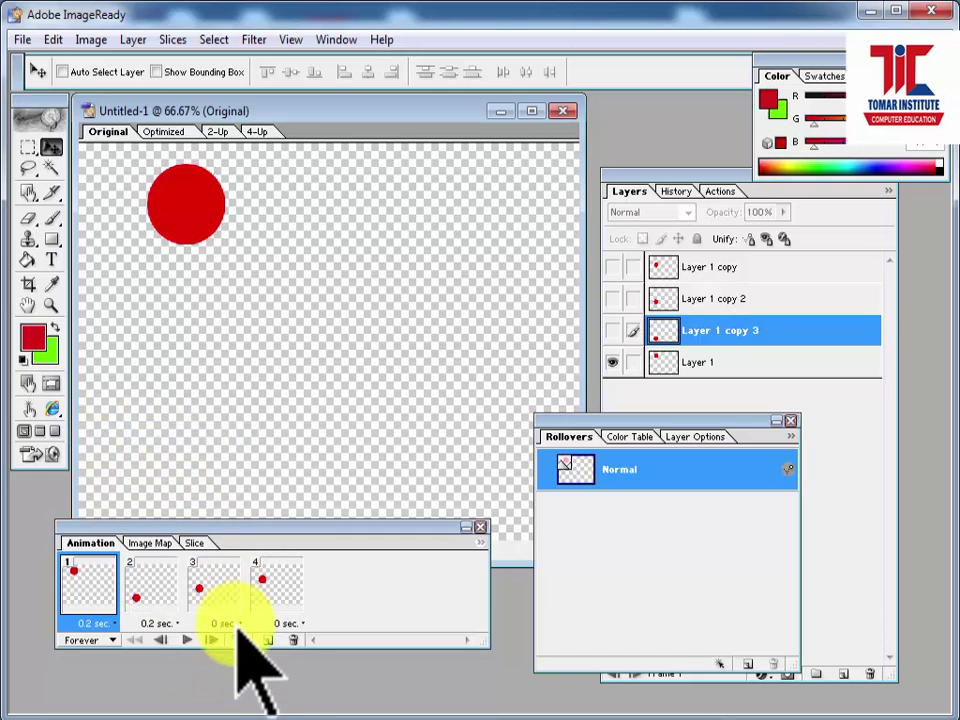
Set frames 3 and 4 to a 0.2 sec delay and play the animation.
{"action": "left_click", "coordinate": [230, 623]}
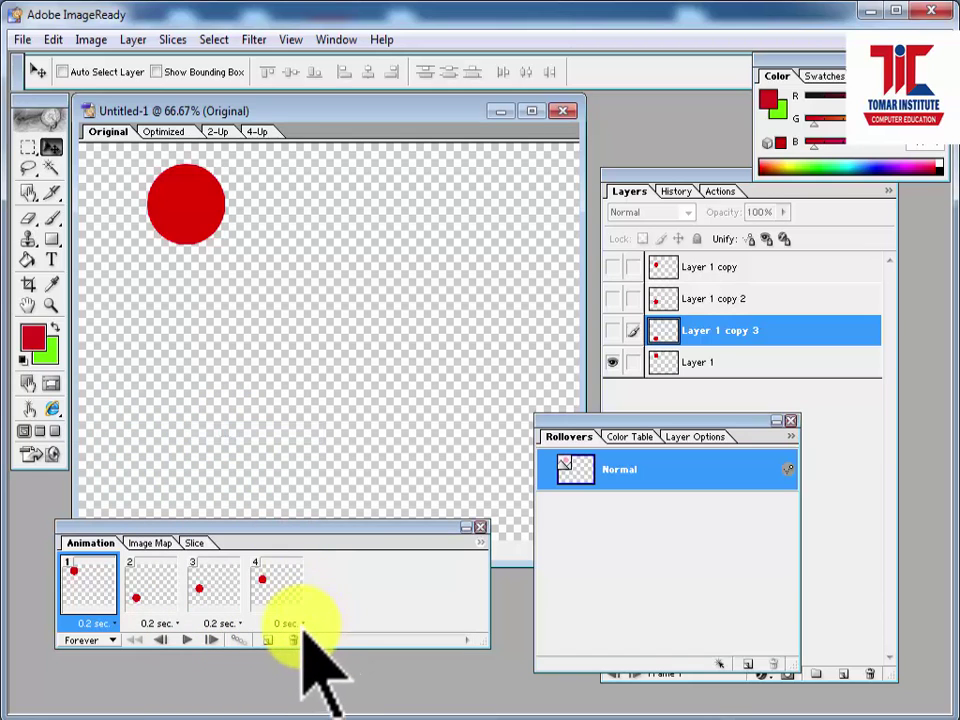
{"action": "left_click", "coordinate": [290, 623]}
{"action": "left_click", "coordinate": [298, 433]}
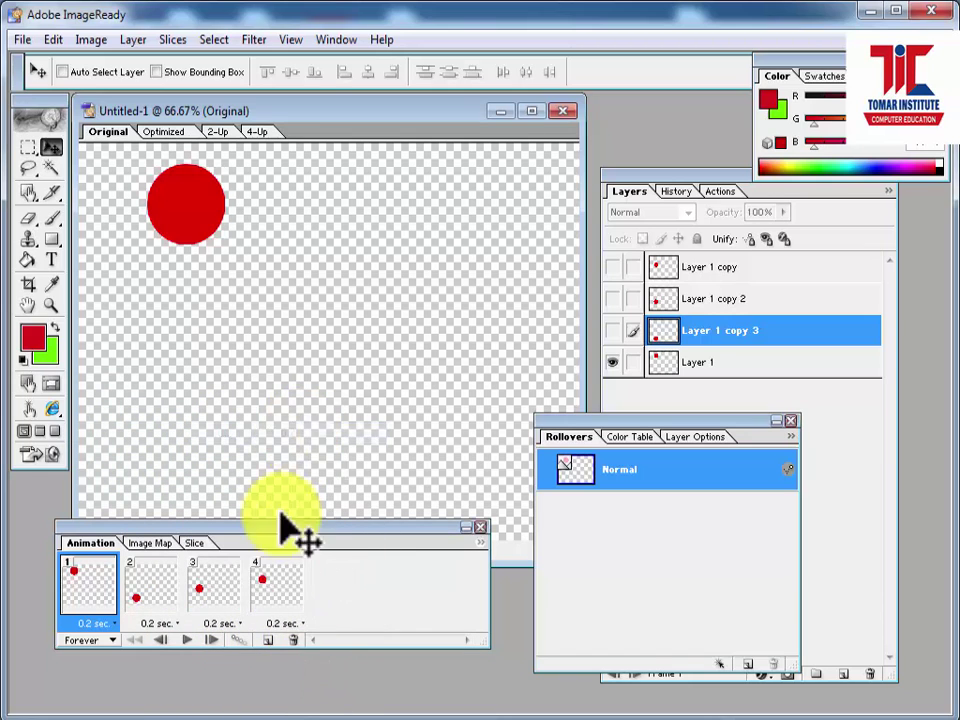
{"action": "left_click", "coordinate": [186, 638]}
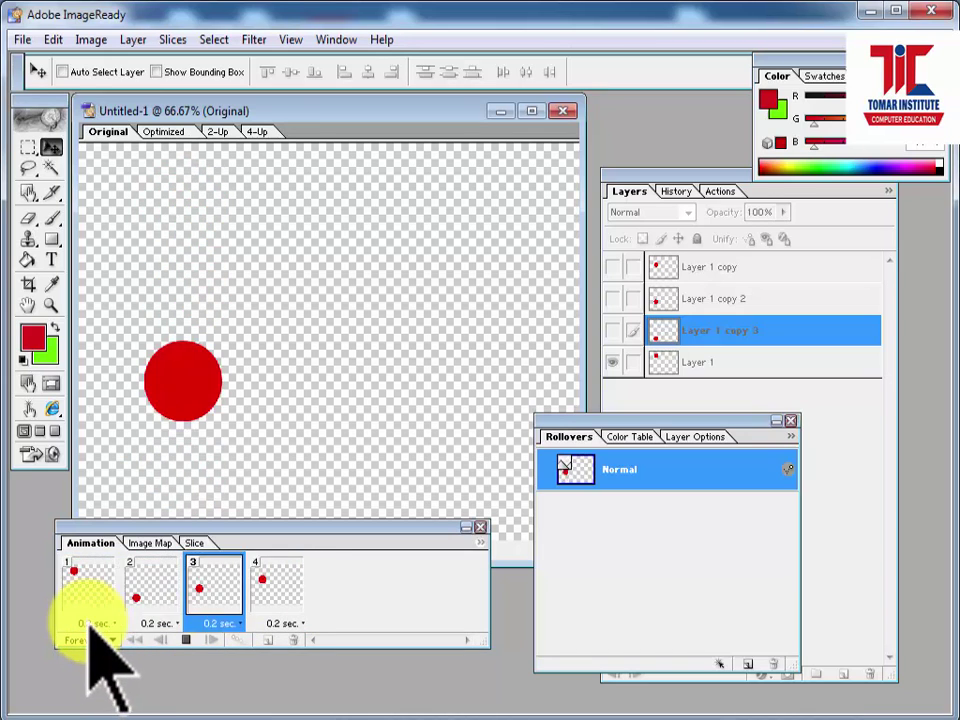
Stop and replay the animation with looping kept at Forever, then stop it on frame 2.
{"action": "left_click", "coordinate": [185, 640]}
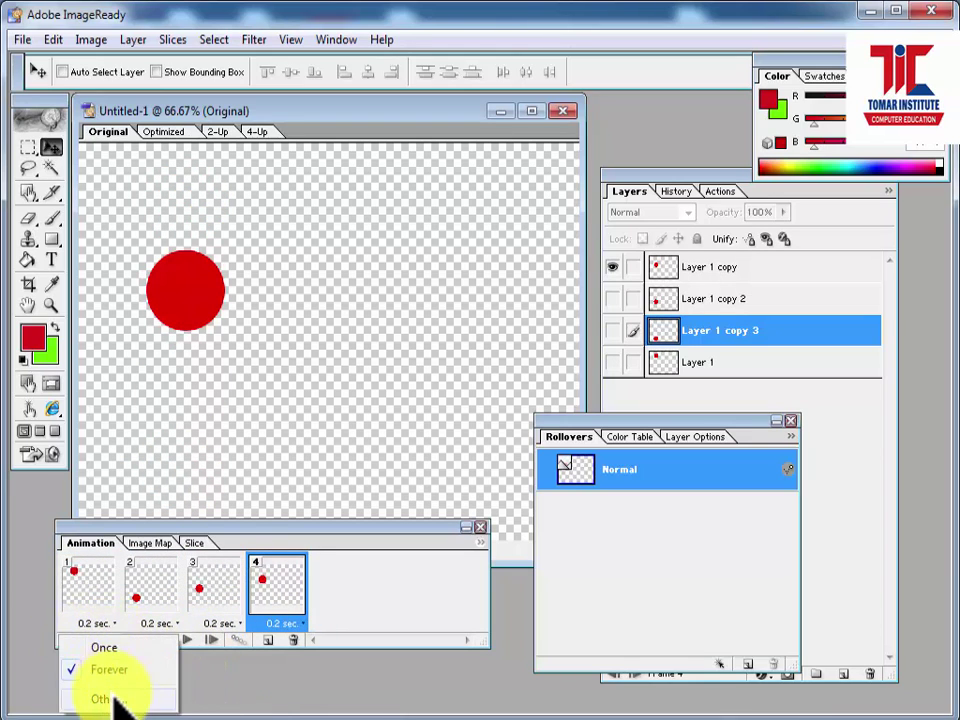
{"action": "left_click", "coordinate": [185, 641]}
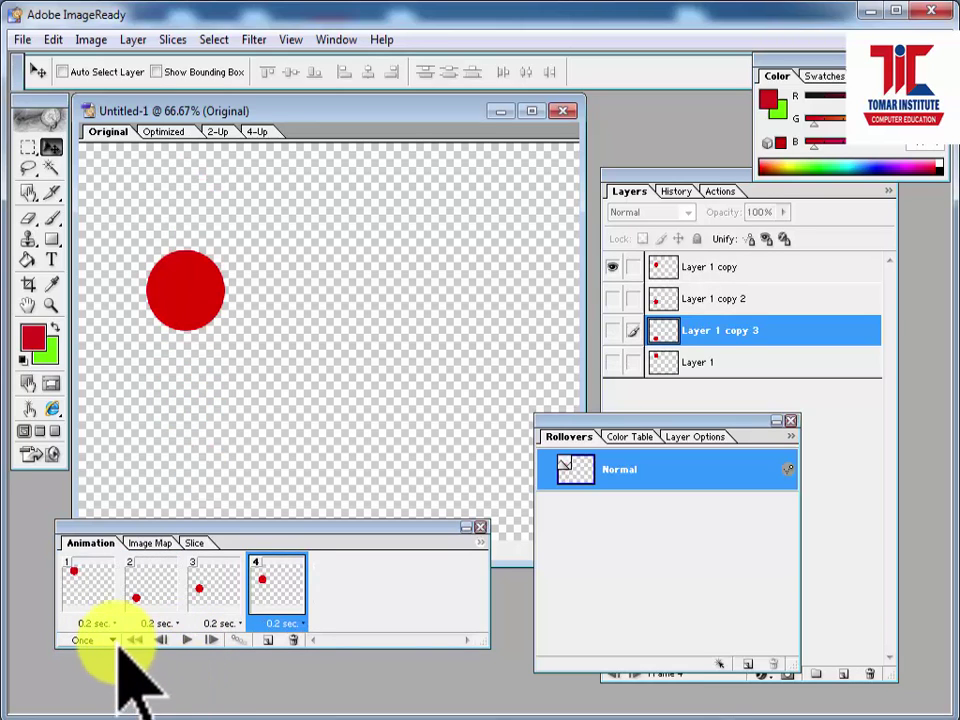
{"action": "left_click", "coordinate": [185, 641]}
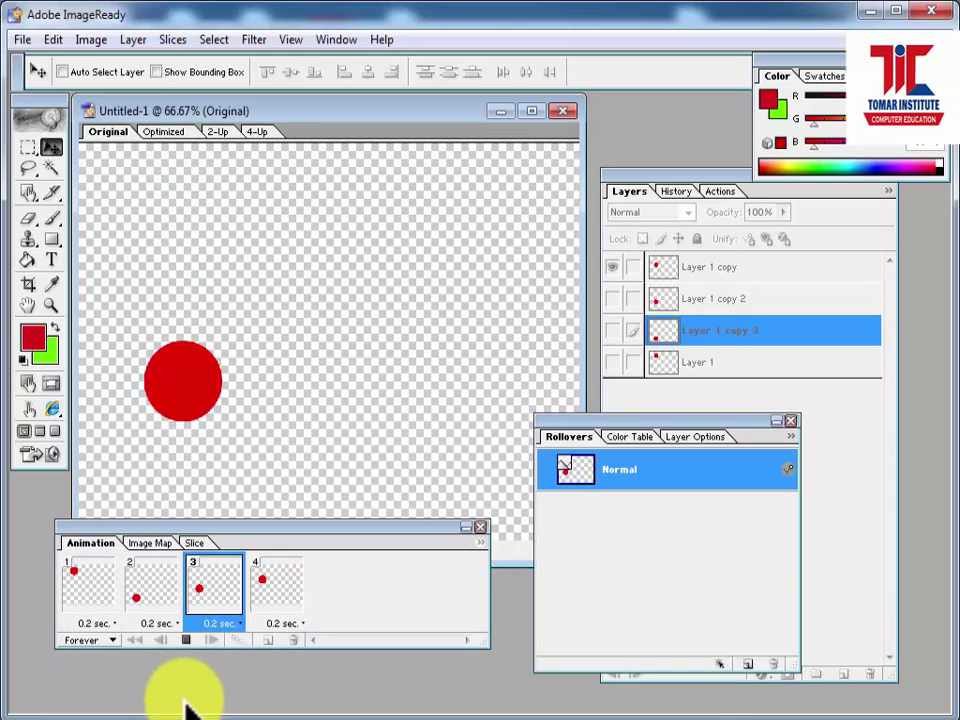
{"action": "left_click", "coordinate": [185, 641]}
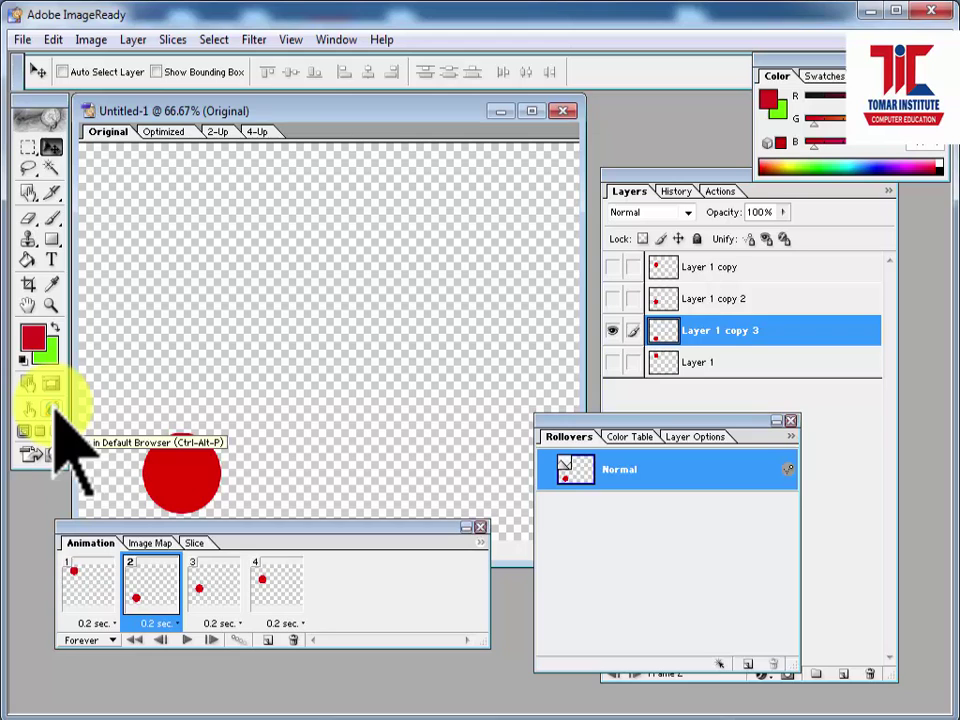
Save Optimized to the Desktop as HTML and Images type, named Animation.
{"action": "left_click", "coordinate": [22, 40]}
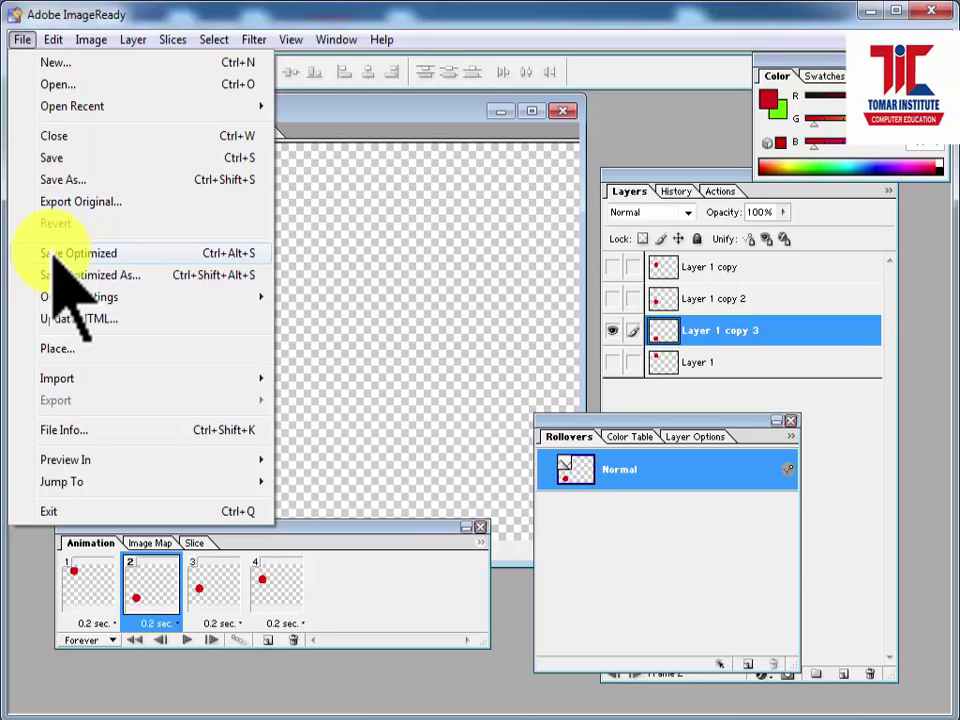
{"action": "left_click", "coordinate": [85, 255]}
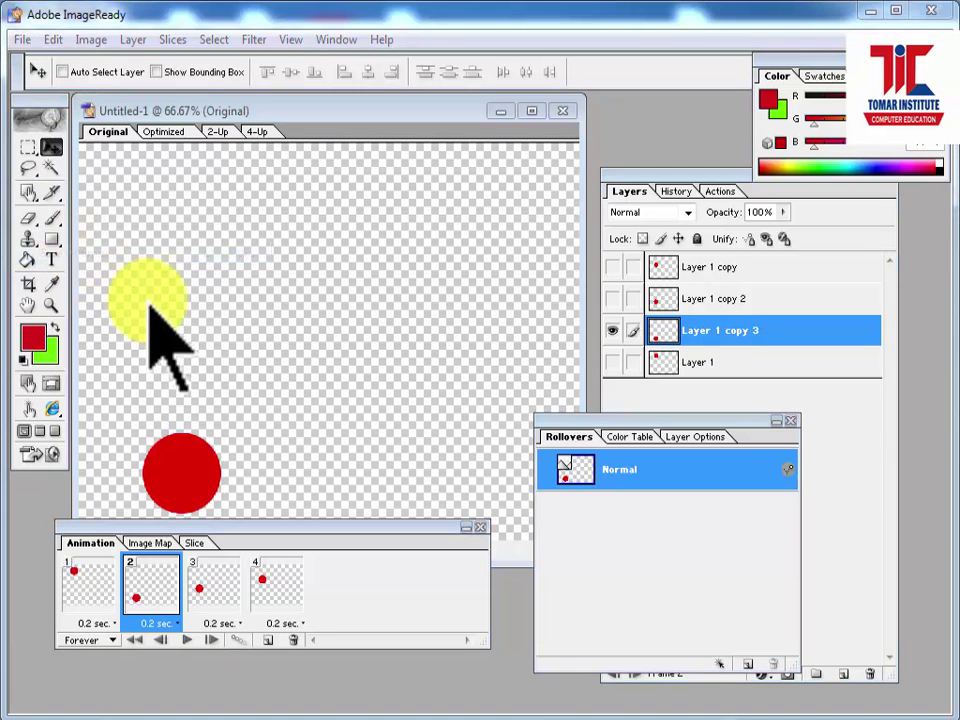
{"action": "left_click", "coordinate": [437, 537]}
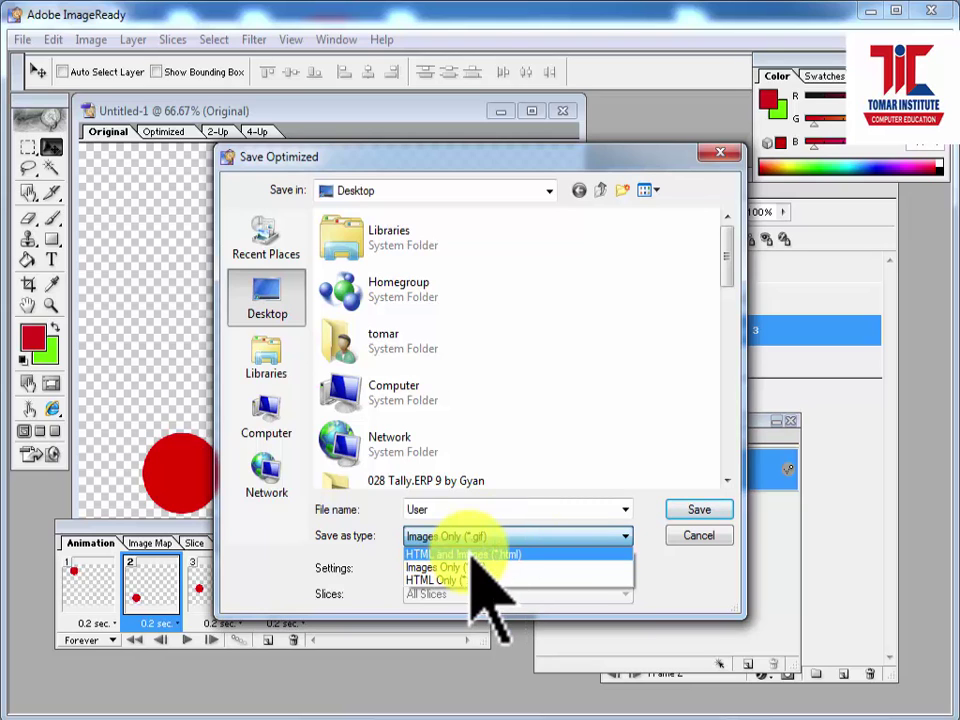
{"action": "left_click", "coordinate": [474, 555]}
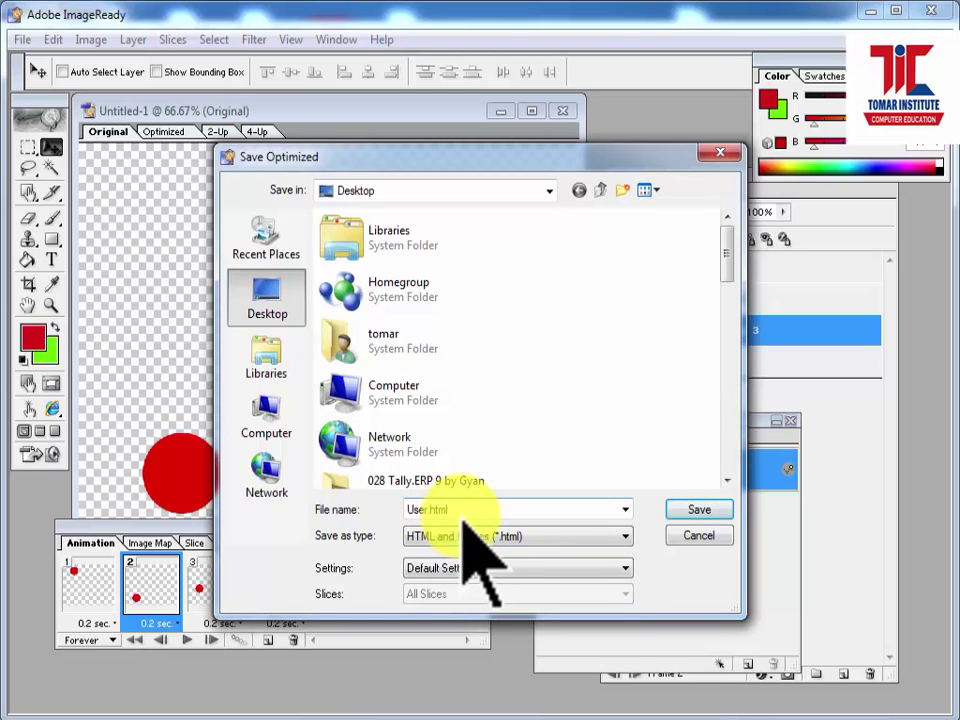
{"action": "type", "text": "A"}
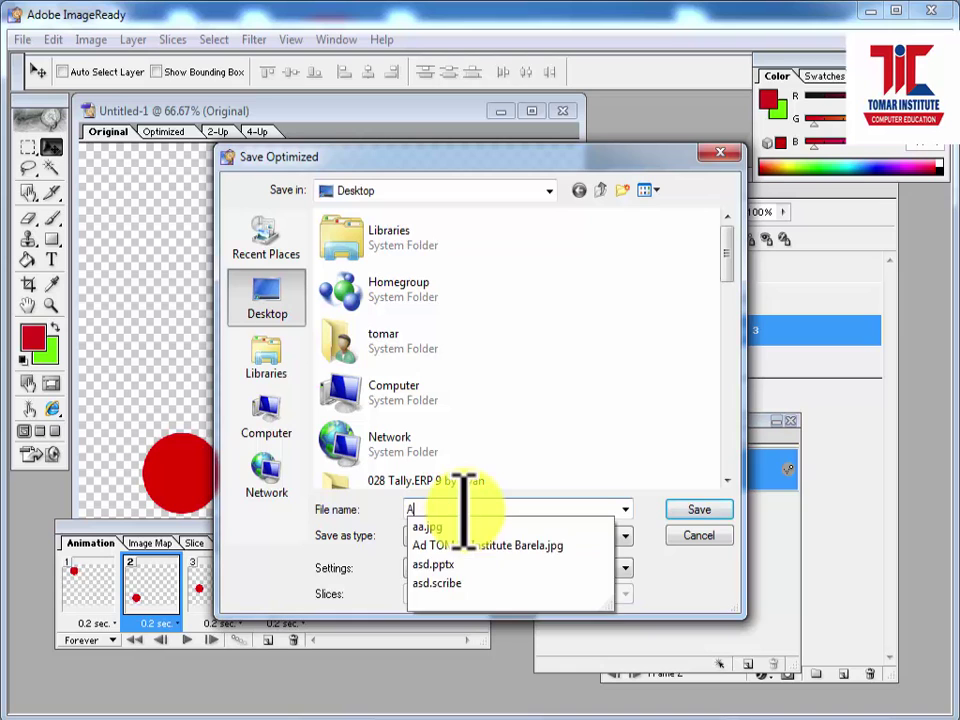
{"action": "type", "text": "nimation"}
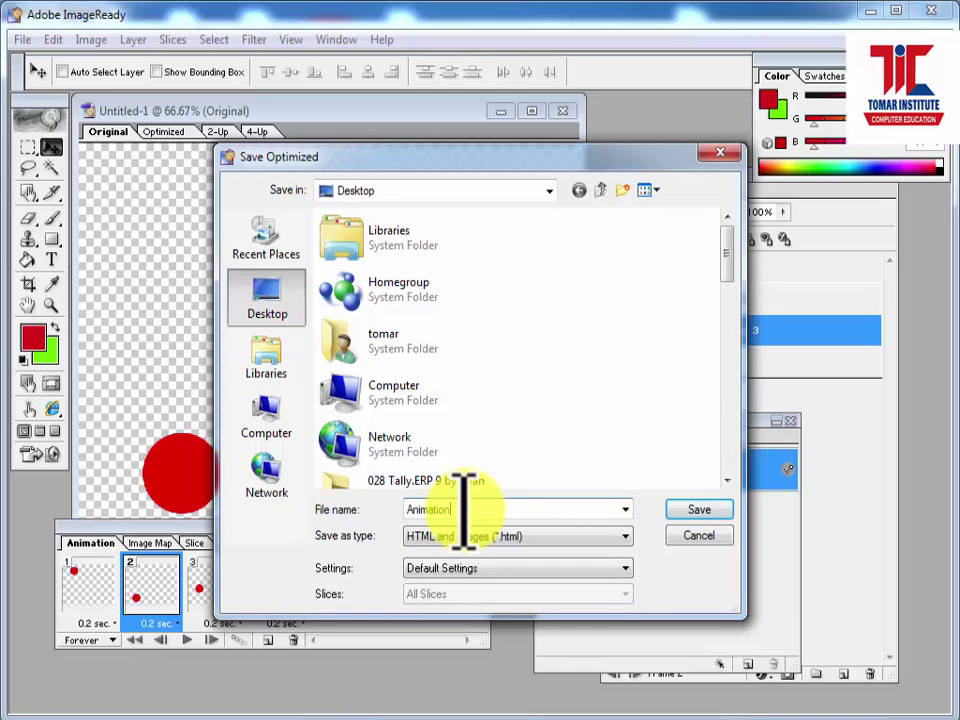
{"action": "left_click", "coordinate": [697, 511]}
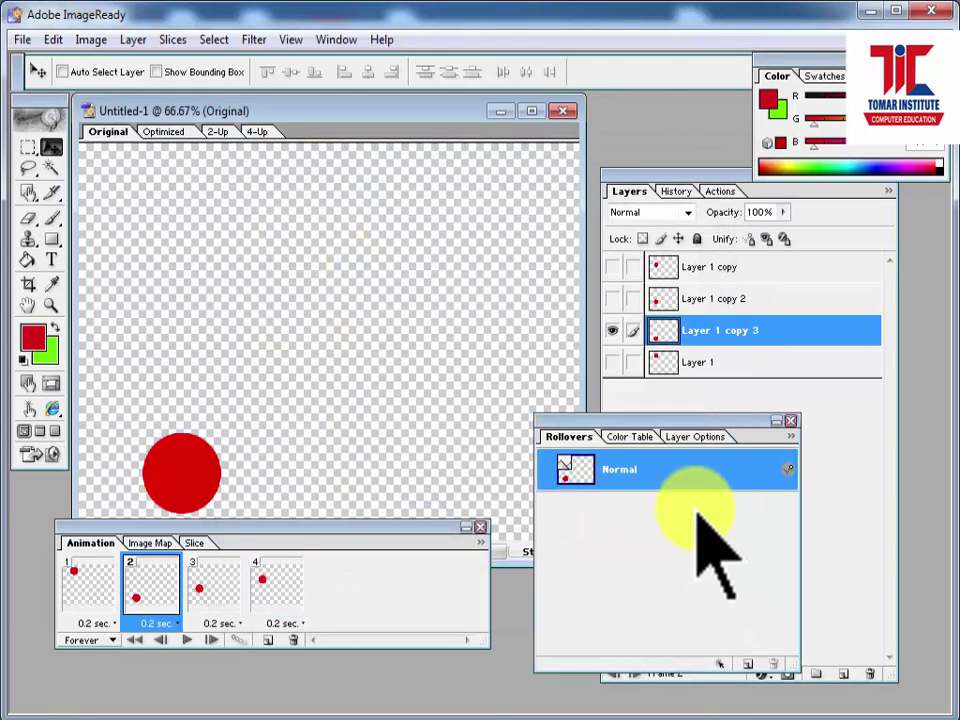